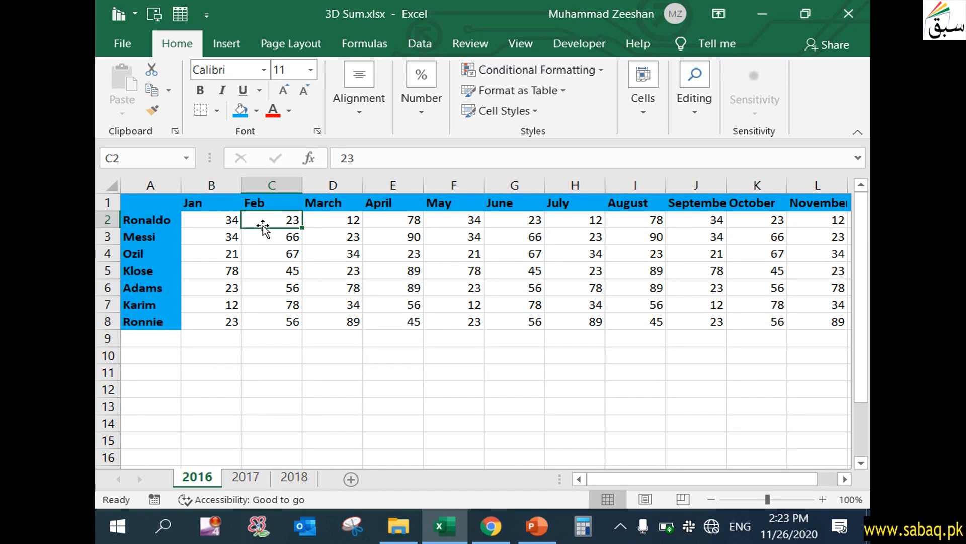
- Look over the 2016 sheet's monthly figures for each person, from January through December
{"action": "left_click", "coordinate": [210, 222]}
{"action": "left_click", "coordinate": [171, 222]}
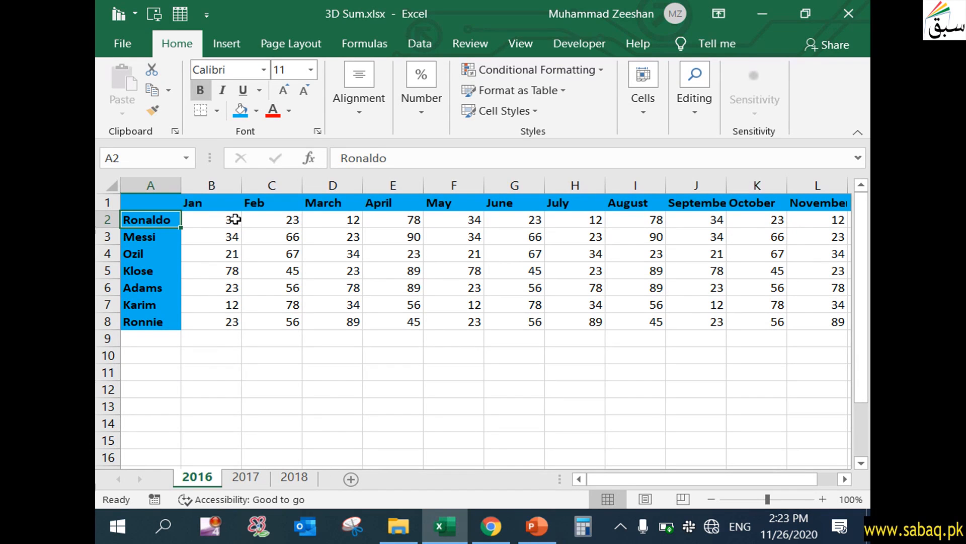
{"action": "left_click", "coordinate": [264, 222]}
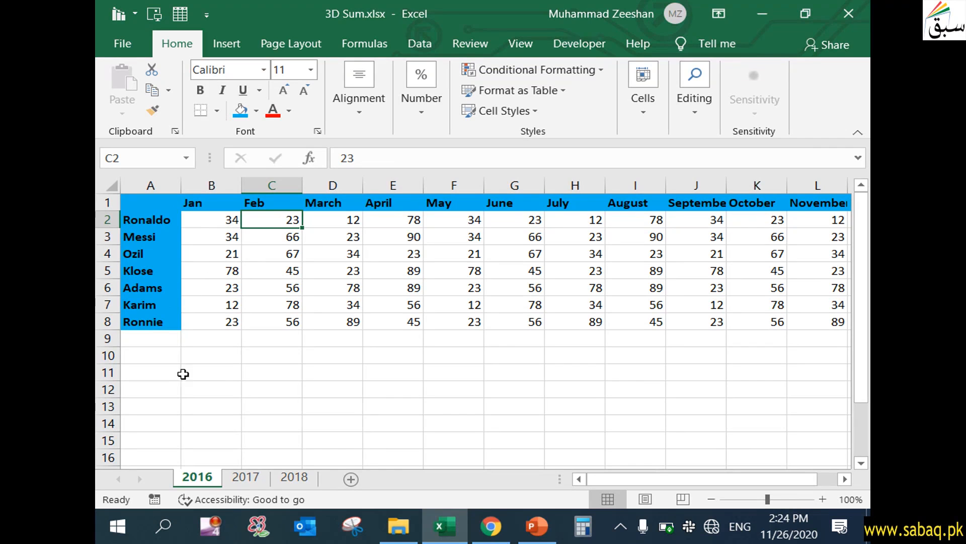
{"action": "left_click_drag", "start_coordinate": [743, 474], "coordinate": [807, 477]}
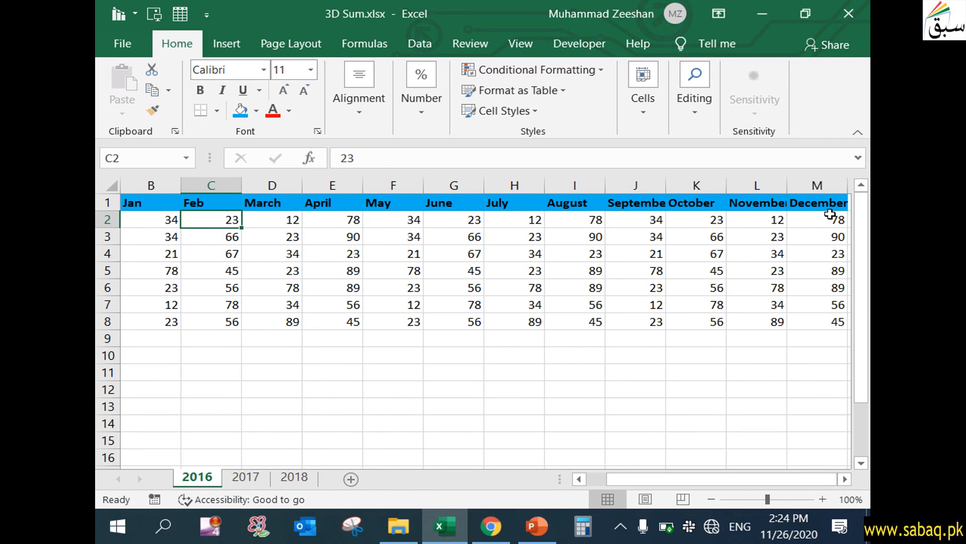
{"action": "left_click", "coordinate": [818, 406]}
{"action": "key", "text": "Right"}
{"action": "key", "text": "Right"}
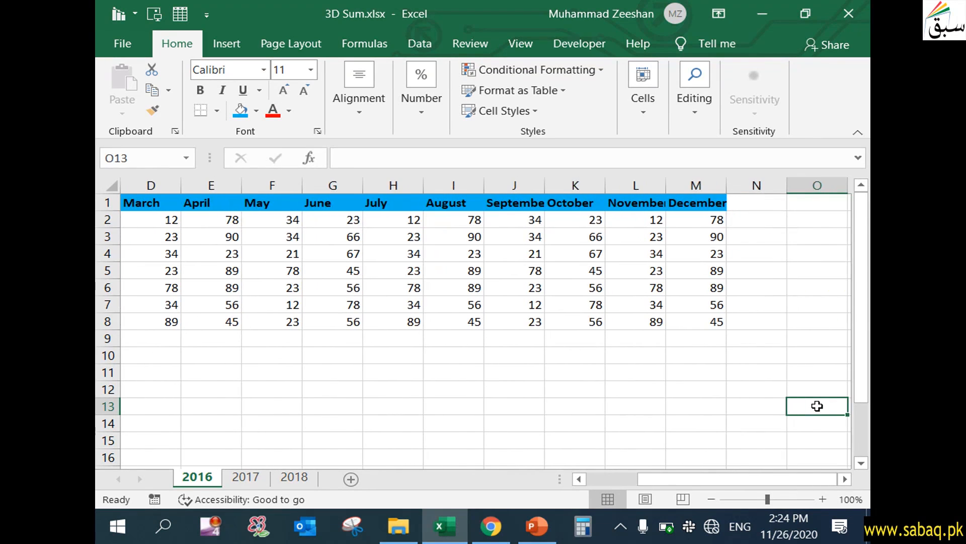
- Begin a SUM formula in cell N2 of the 2016 sheet, beside the December column
{"action": "left_click", "coordinate": [762, 204]}
{"action": "left_click", "coordinate": [764, 220]}
{"action": "key", "text": "BackSpace"}
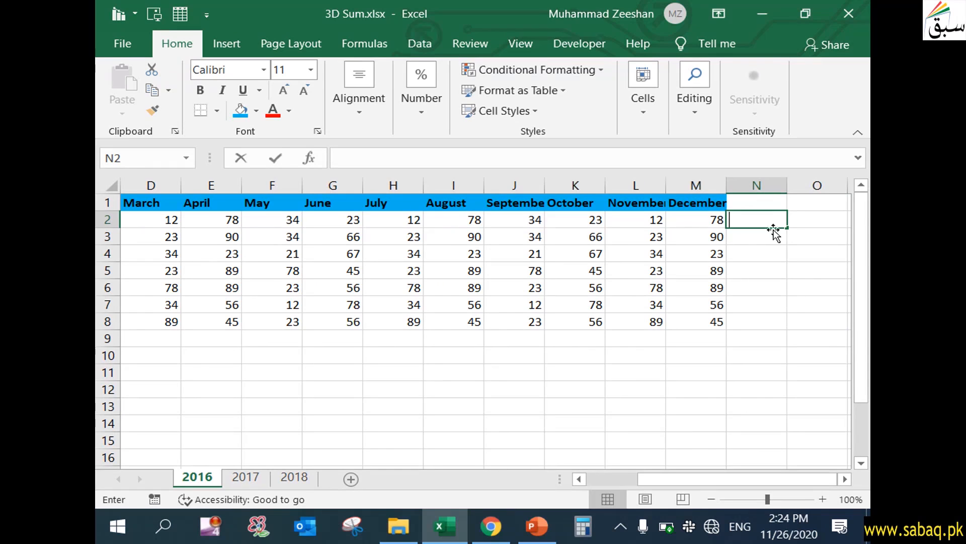
{"action": "type", "text": "=sum"}
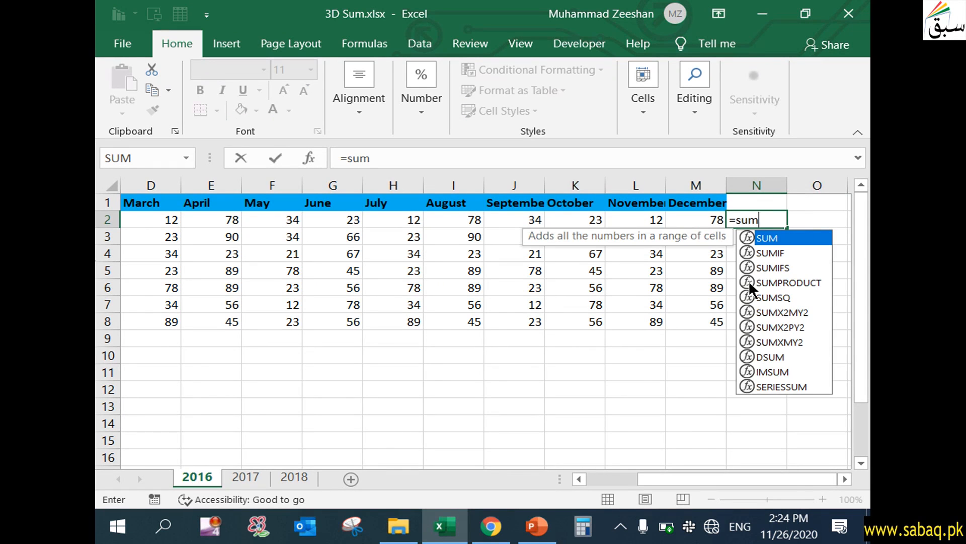
{"action": "key", "text": "Tab"}
{"action": "left_click_drag", "start_coordinate": [774, 477], "coordinate": [654, 477]}
{"action": "left_click_drag", "start_coordinate": [229, 221], "coordinate": [801, 218]}
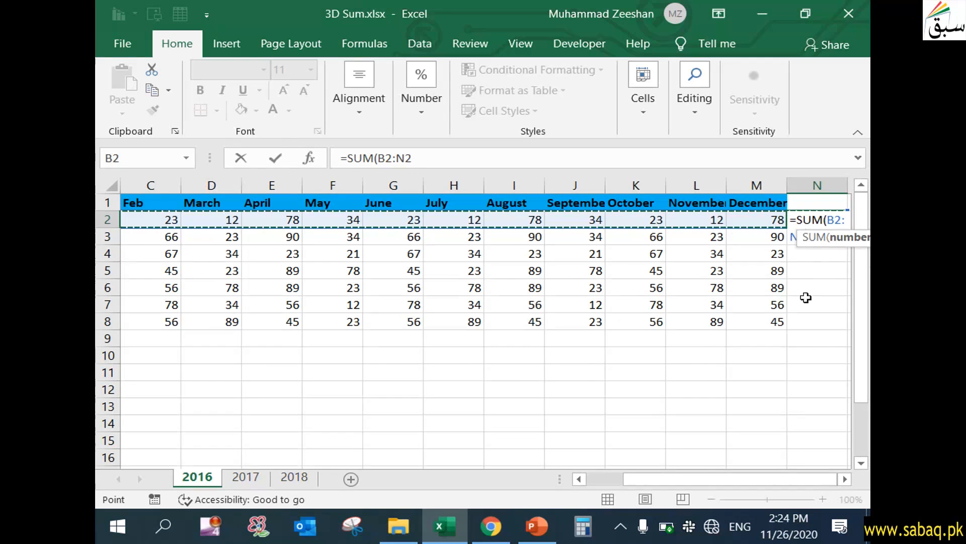
{"action": "left_click", "coordinate": [803, 444]}
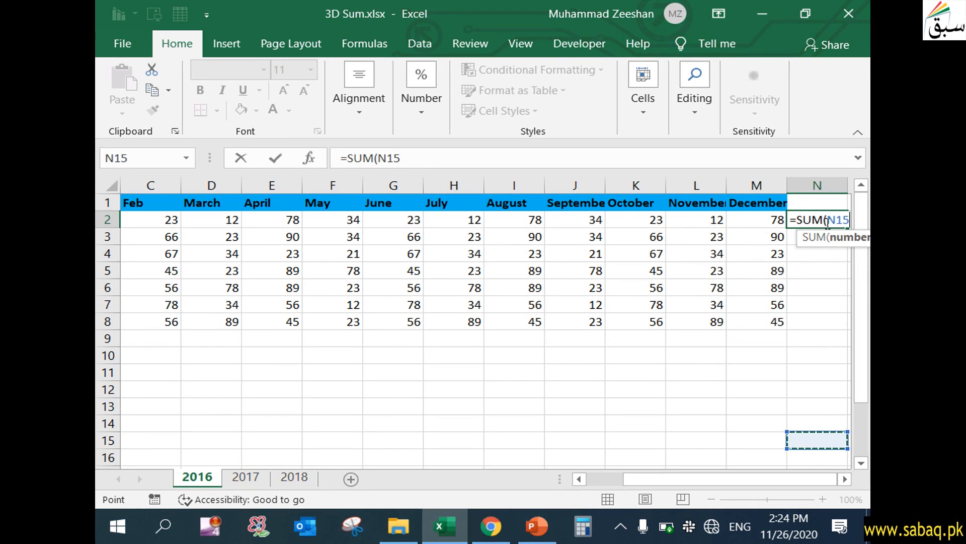
{"action": "left_click", "coordinate": [842, 220]}
{"action": "left_click", "coordinate": [851, 220]}
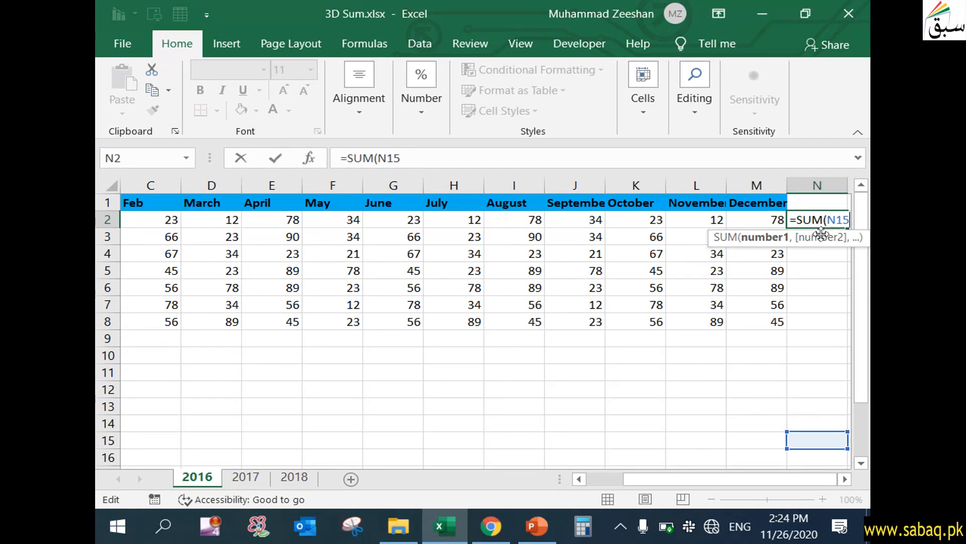
{"action": "key", "text": "BackSpace"}
{"action": "key", "text": "BackSpace"}
{"action": "key", "text": "BackSpace"}
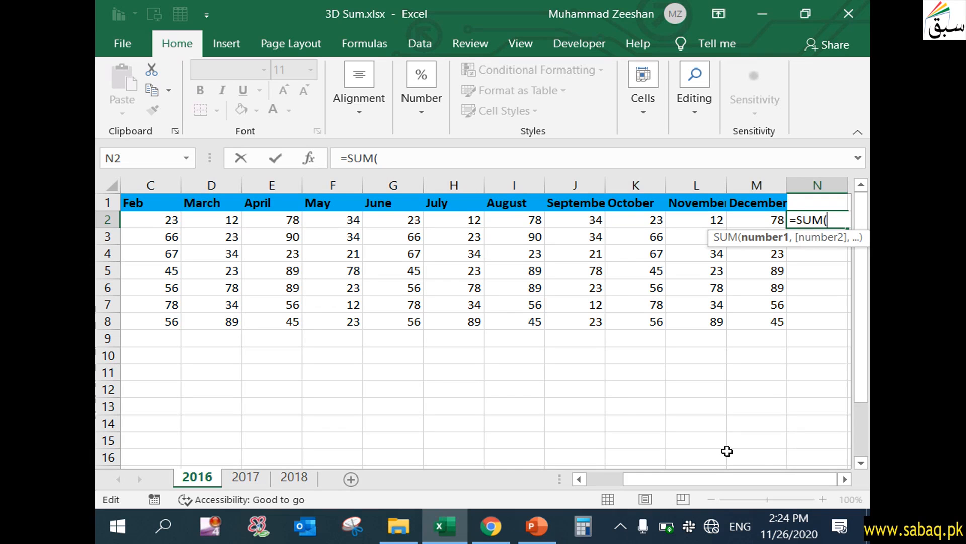
{"action": "left_click_drag", "start_coordinate": [719, 478], "coordinate": [682, 478]}
{"action": "left_click_drag", "start_coordinate": [208, 212], "coordinate": [831, 216]}
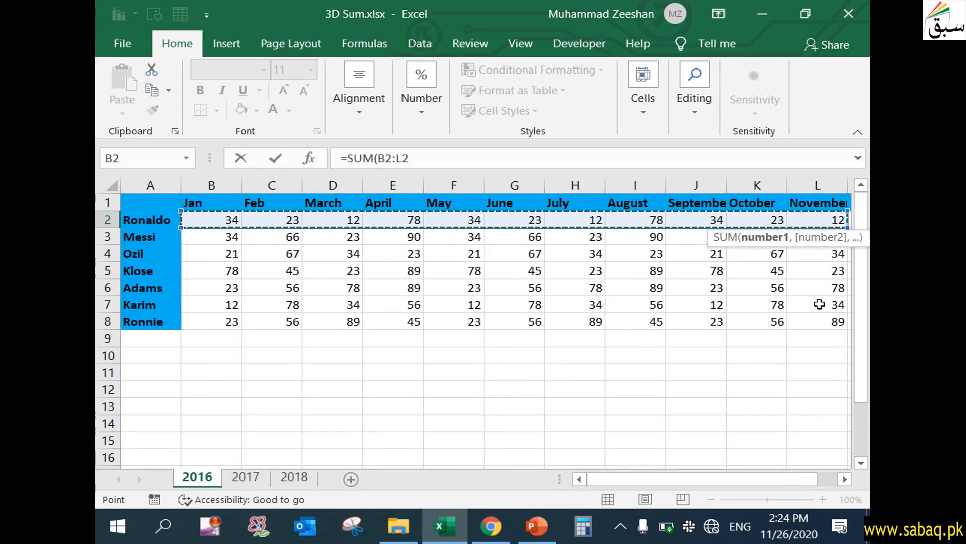
{"action": "left_click_drag", "start_coordinate": [815, 479], "coordinate": [841, 470]}
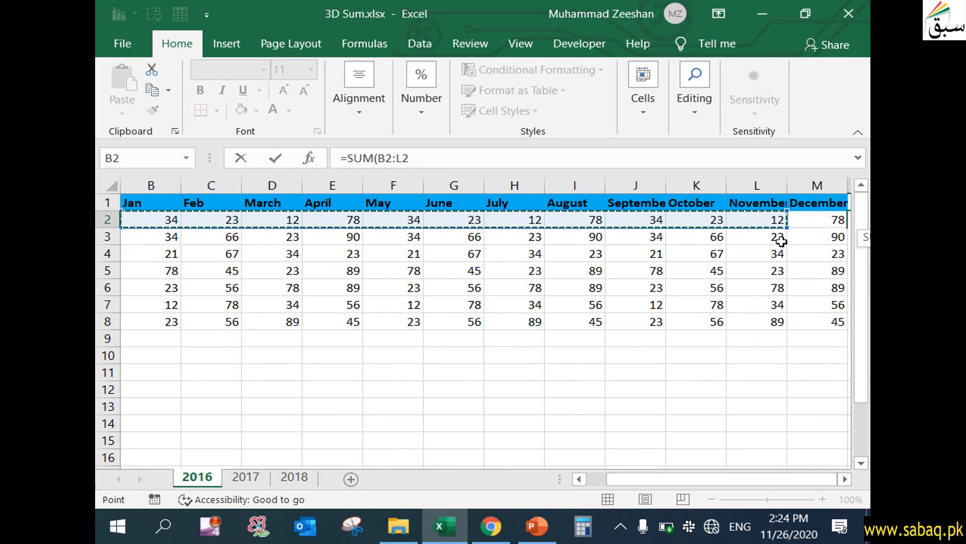
{"action": "left_click", "coordinate": [784, 220]}
{"action": "left_click_drag", "start_coordinate": [785, 219], "coordinate": [803, 218]}
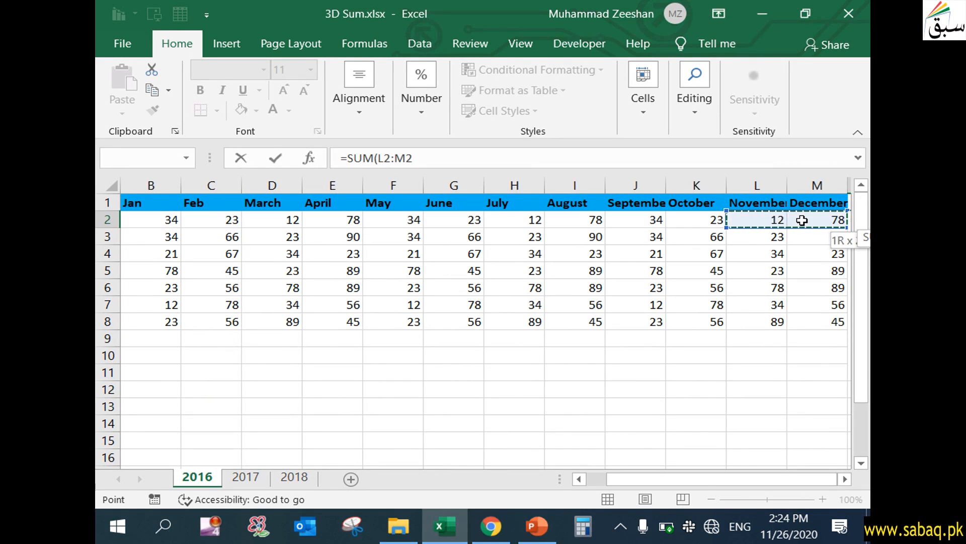
- Complete the SUM formula in N2 with the range B2:M2 to total the row's twelve months
{"action": "left_click_drag", "start_coordinate": [718, 470], "coordinate": [698, 471]}
{"action": "left_click_drag", "start_coordinate": [221, 220], "coordinate": [756, 218]}
{"action": "key", "text": "Return"}
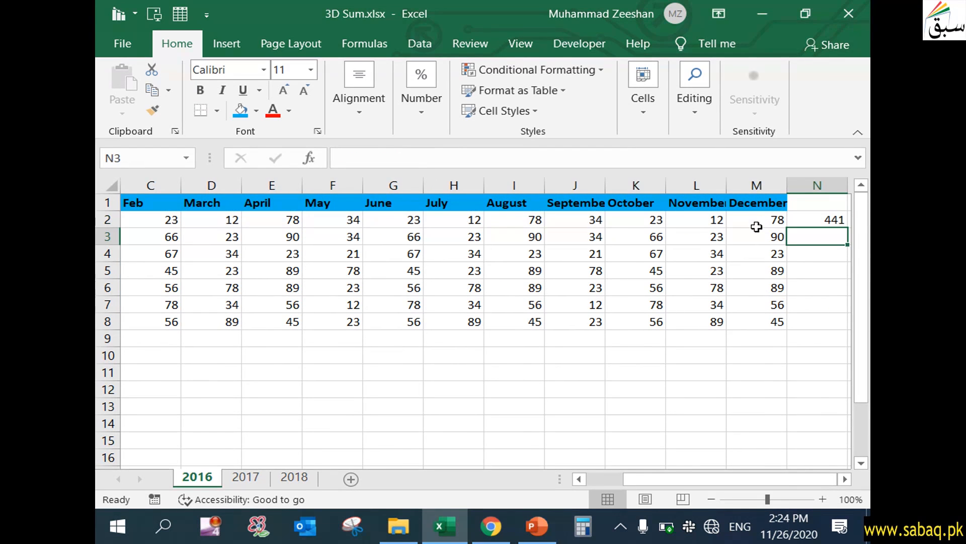
{"action": "left_click", "coordinate": [818, 221]}
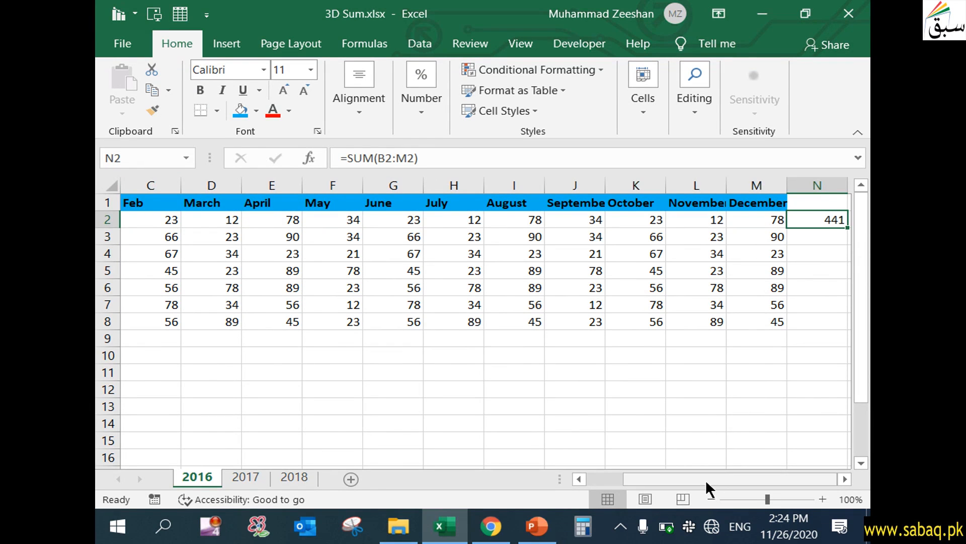
- Total the January column with AutoSum in cell B9, adding B2:B8, and check the resulting formula
{"action": "left_click_drag", "start_coordinate": [635, 477], "coordinate": [599, 478]}
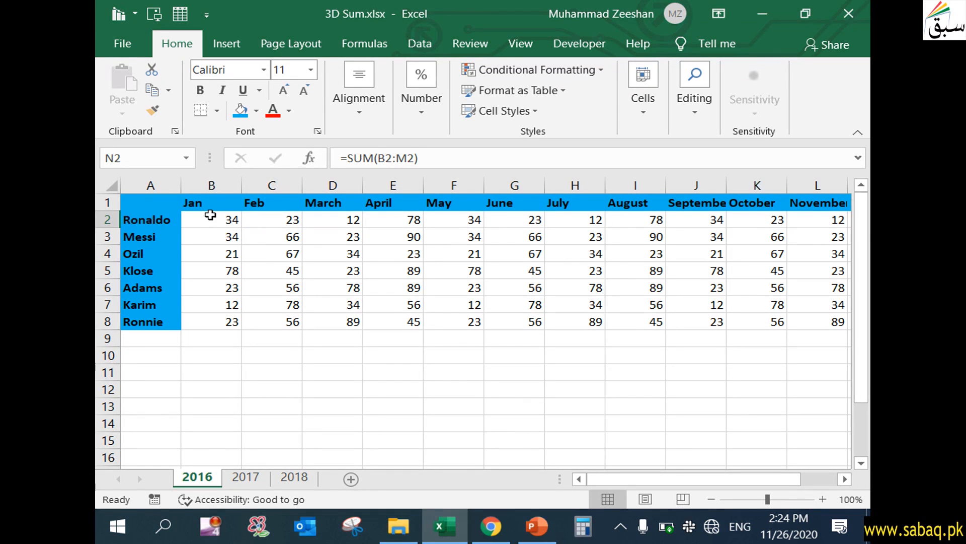
{"action": "left_click_drag", "start_coordinate": [220, 215], "coordinate": [214, 346]}
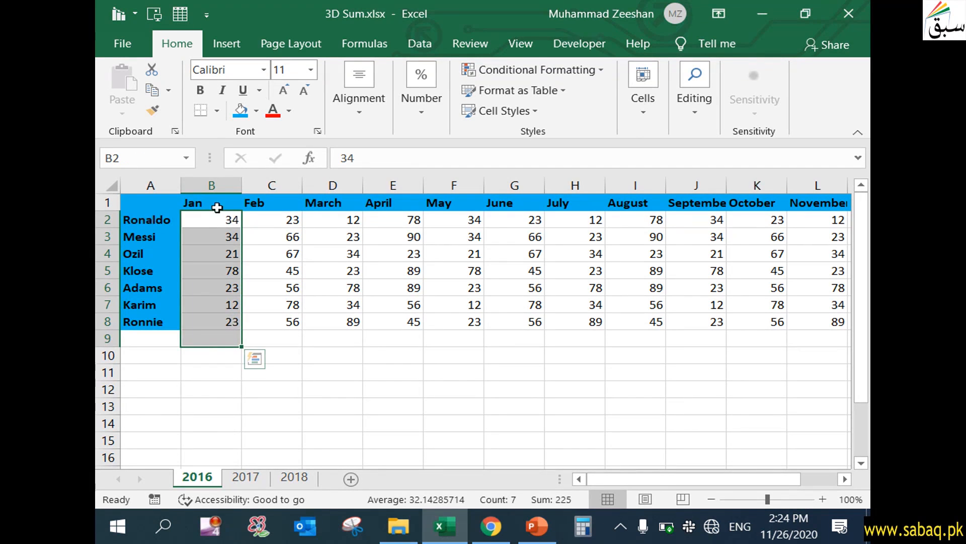
{"action": "left_click", "coordinate": [646, 121]}
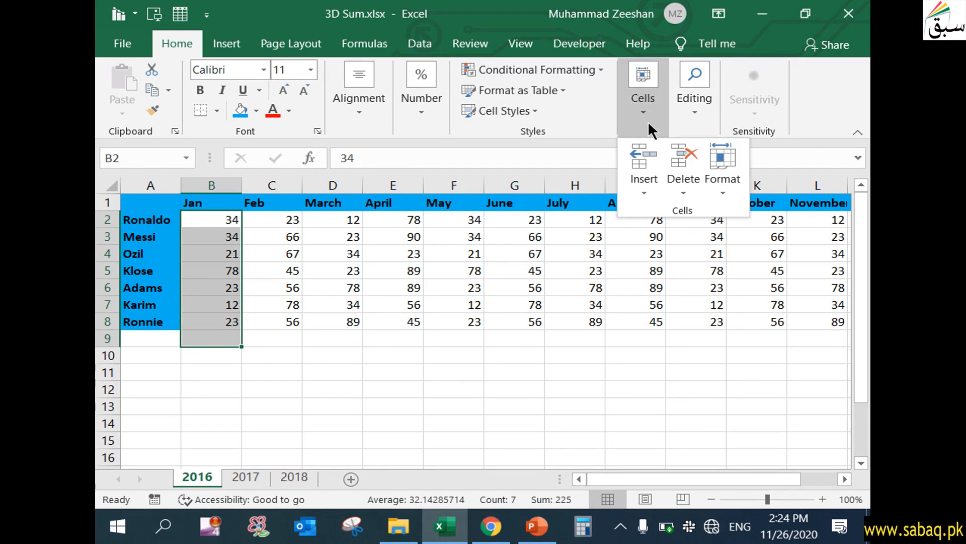
{"action": "left_click", "coordinate": [697, 114]}
{"action": "left_click", "coordinate": [706, 146]}
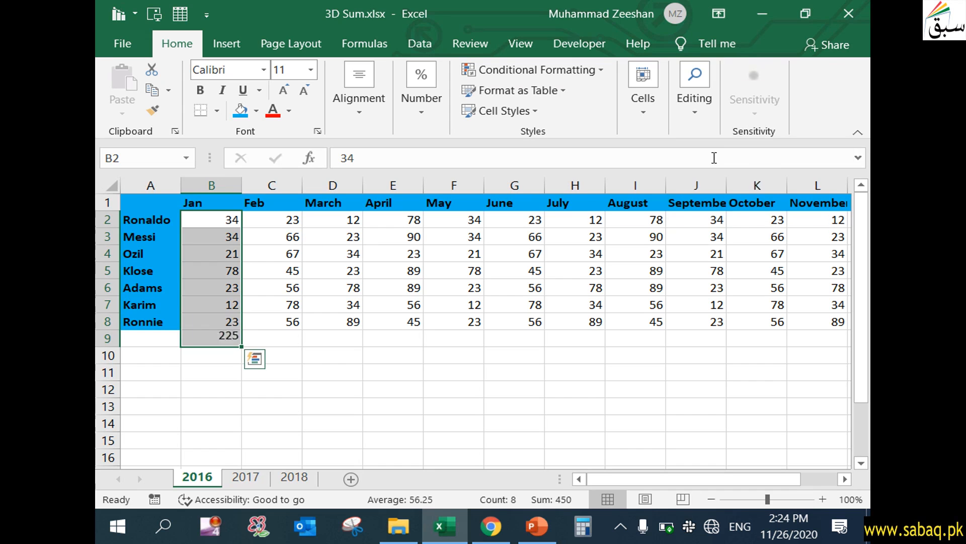
{"action": "left_click", "coordinate": [297, 372]}
{"action": "left_click", "coordinate": [221, 344]}
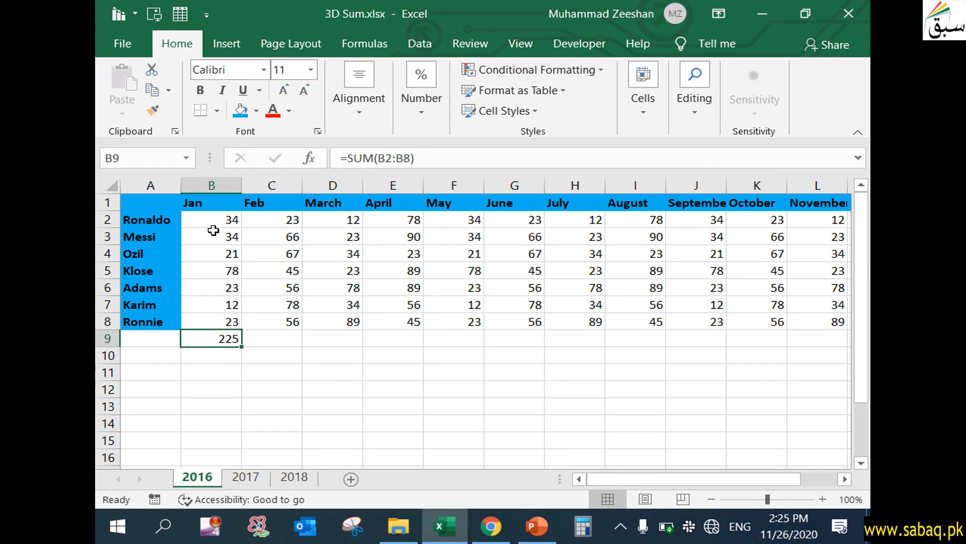
- Delete the row total in N2 and the January column total in B9 from the 2016 sheet
{"action": "left_click_drag", "start_coordinate": [600, 479], "coordinate": [192, 410]}
{"action": "left_click", "coordinate": [830, 220]}
{"action": "key", "text": "Delete"}
{"action": "left_click", "coordinate": [237, 344]}
{"action": "key", "text": "Delete"}
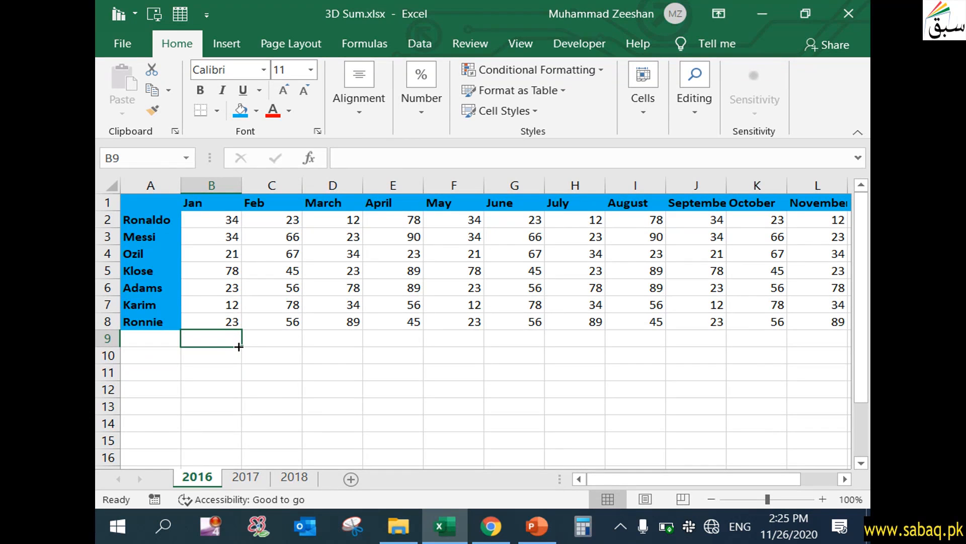
- Add a new worksheet after the 2018 sheet and rename it "3d sum"
{"action": "left_click", "coordinate": [355, 481]}
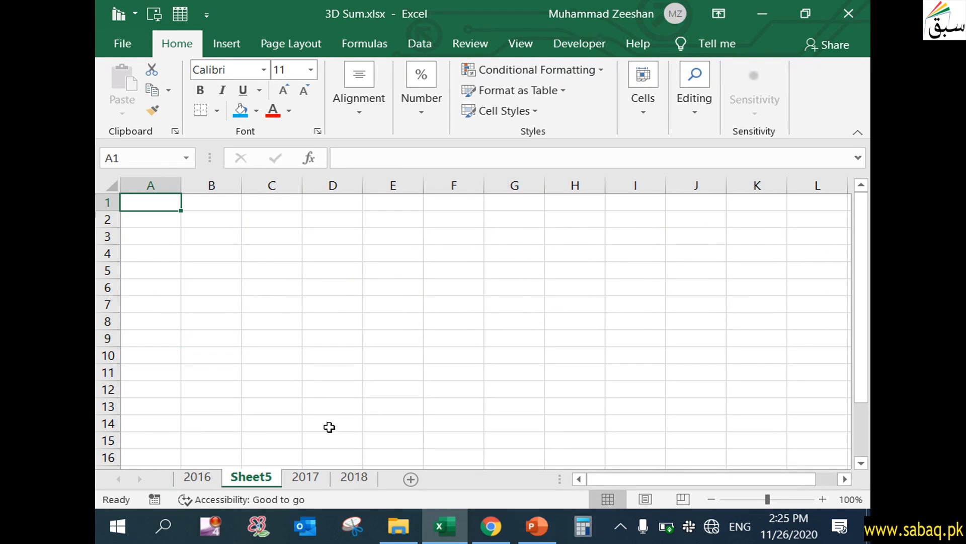
{"action": "left_click_drag", "start_coordinate": [262, 478], "coordinate": [361, 476]}
{"action": "right_click", "coordinate": [342, 475]}
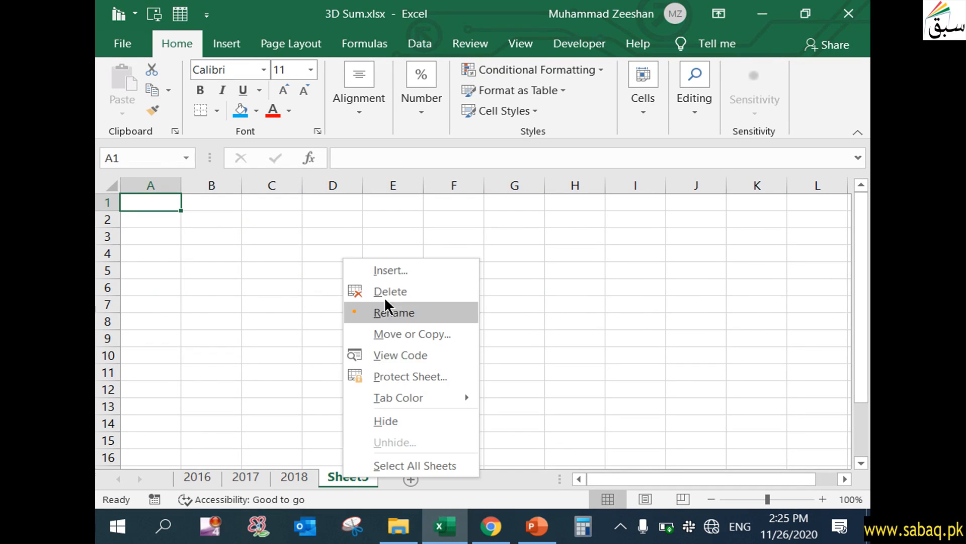
{"action": "left_click", "coordinate": [422, 308]}
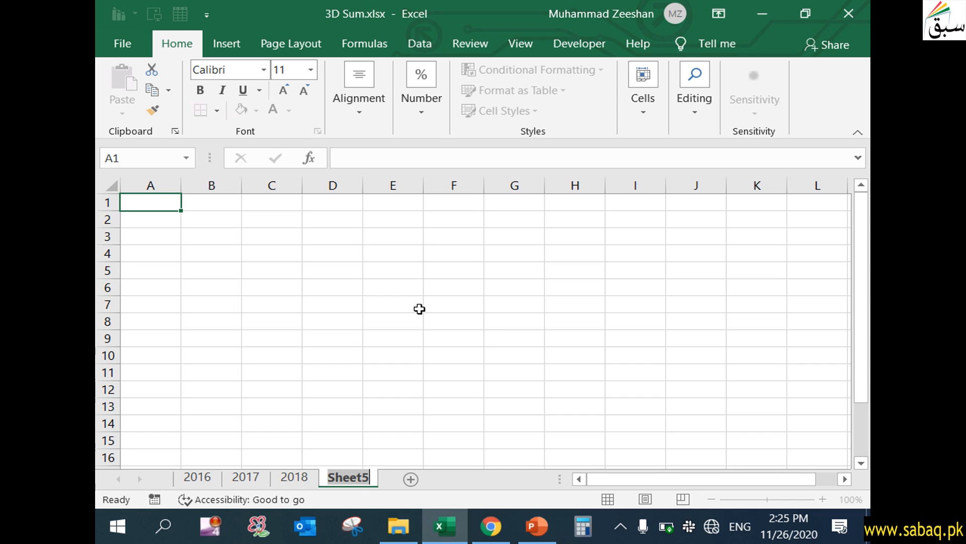
{"action": "type", "text": "3d sum"}
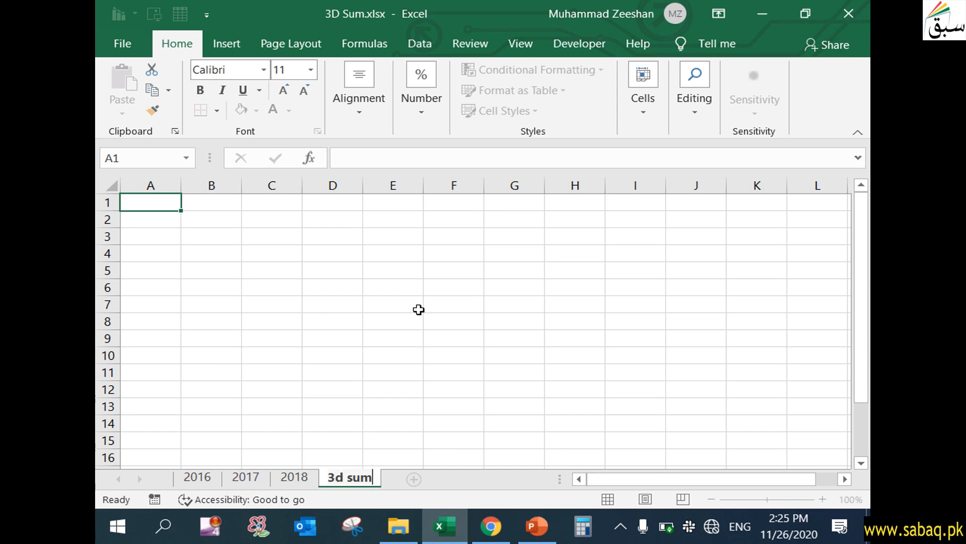
{"action": "left_click", "coordinate": [414, 272]}
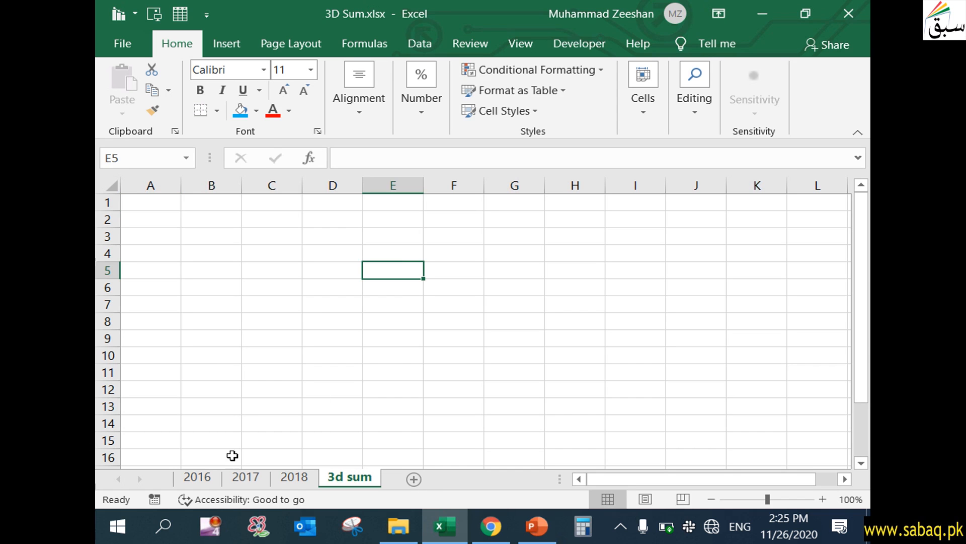
- Compare the position of the January value in cell B2 across the 2016, 2017 and 2018 sheets
{"action": "left_click", "coordinate": [210, 478]}
{"action": "left_click", "coordinate": [223, 421]}
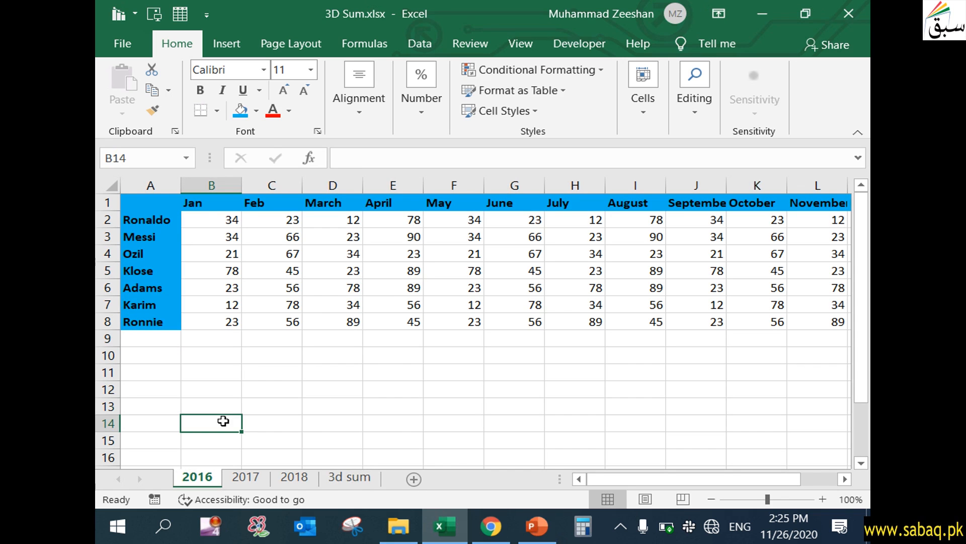
{"action": "left_click", "coordinate": [207, 218]}
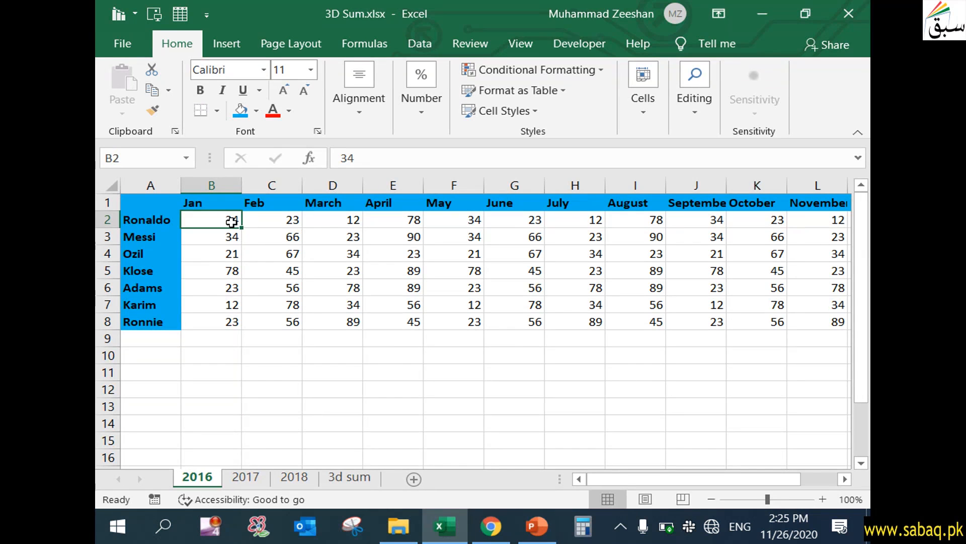
{"action": "left_click", "coordinate": [266, 383]}
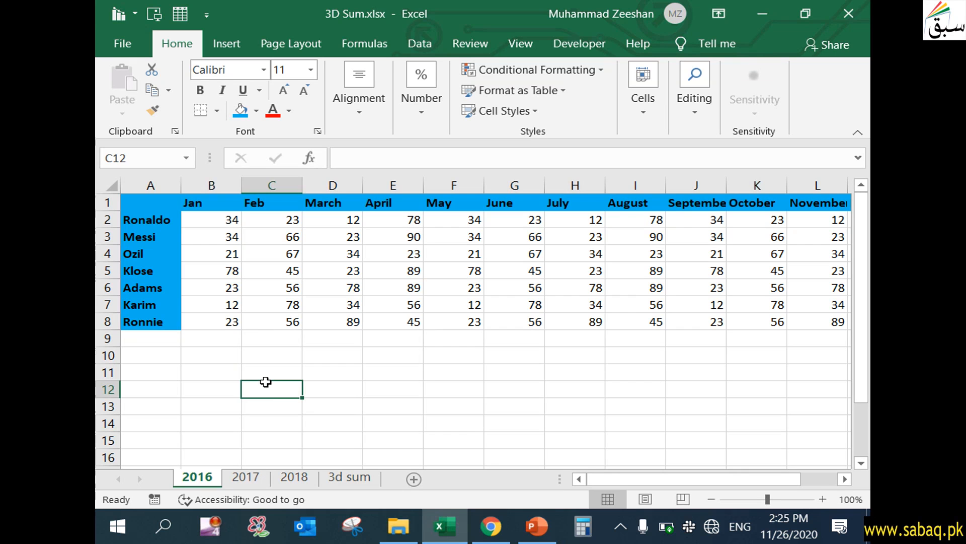
{"action": "left_click", "coordinate": [224, 222]}
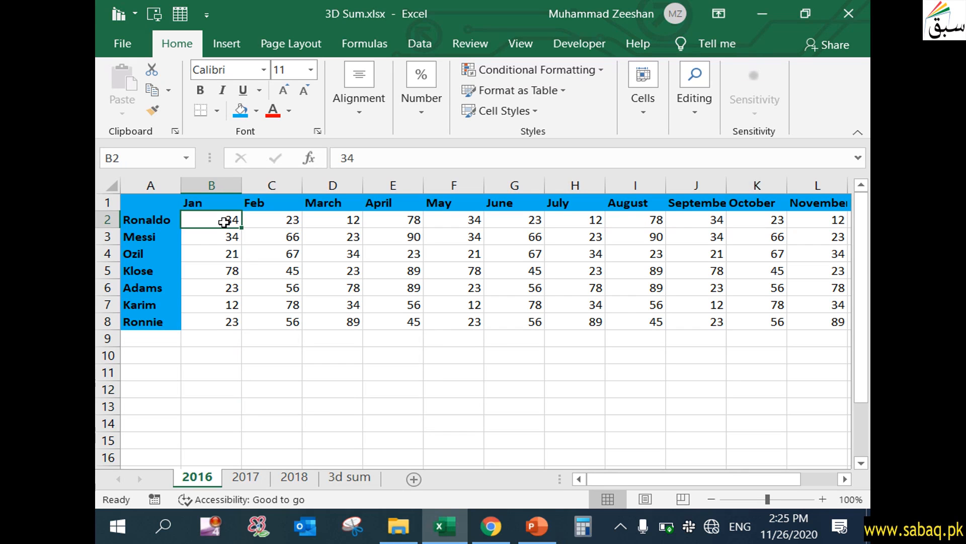
{"action": "left_click", "coordinate": [226, 183]}
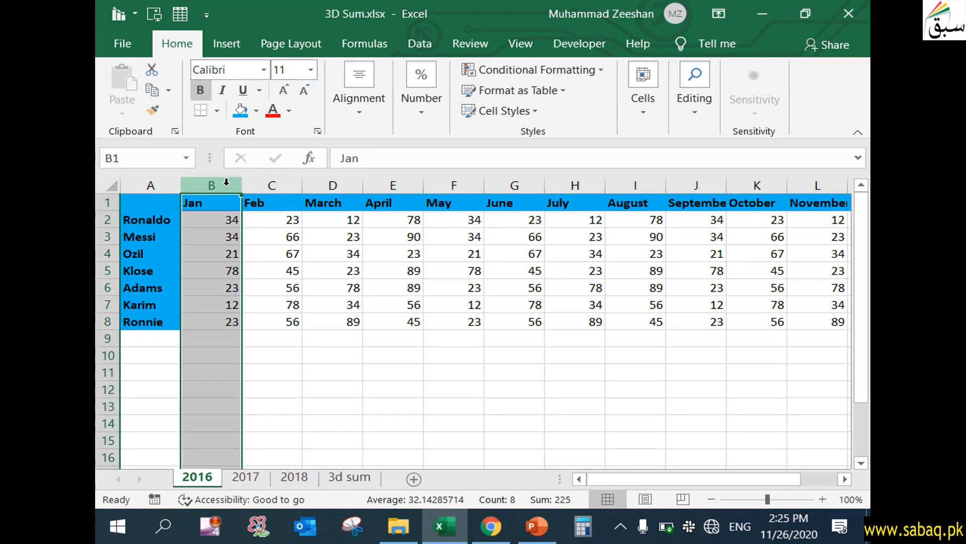
{"action": "left_click", "coordinate": [245, 476]}
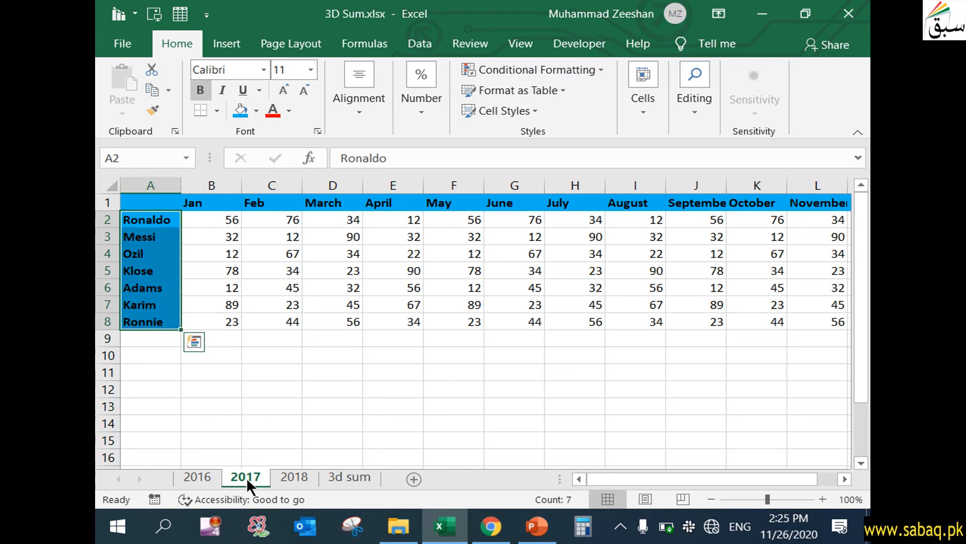
{"action": "left_click", "coordinate": [246, 410]}
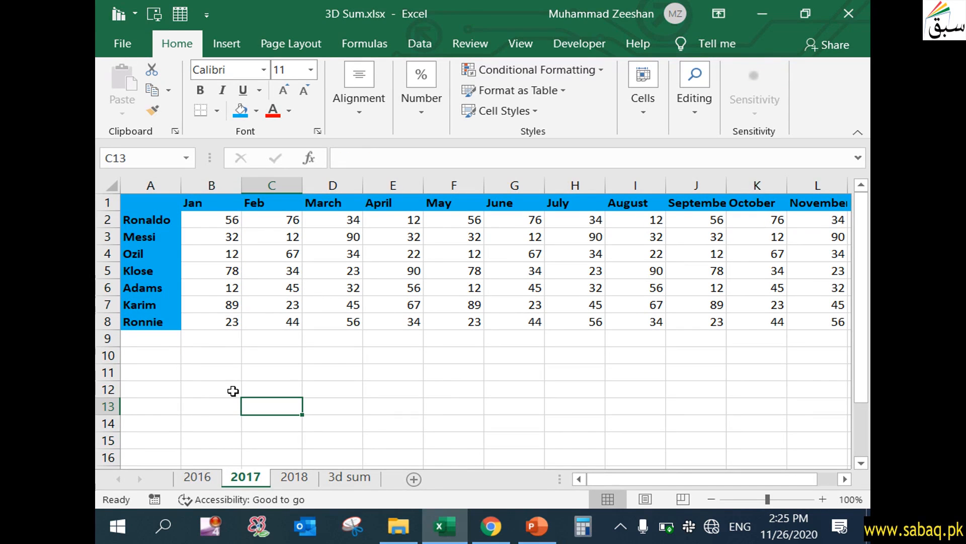
{"action": "left_click", "coordinate": [229, 218]}
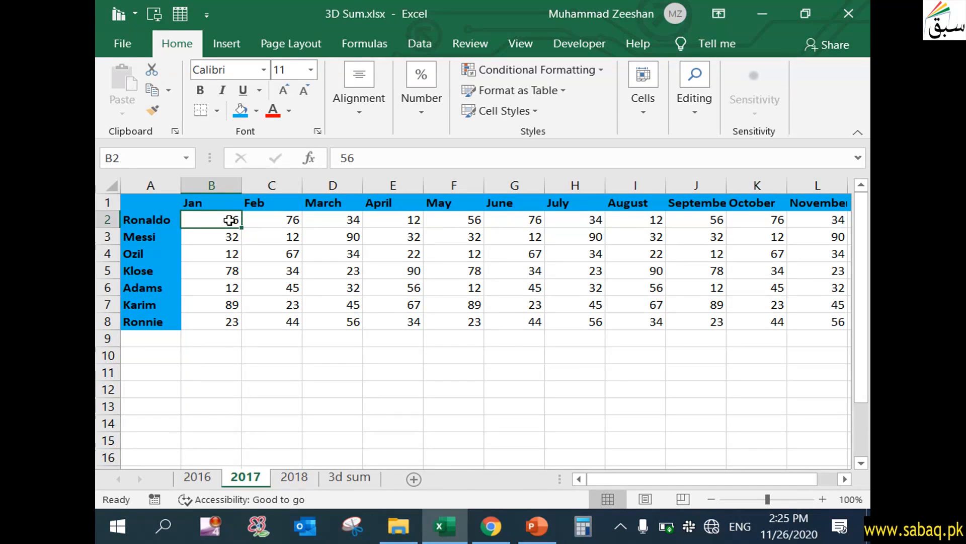
{"action": "left_click", "coordinate": [300, 478]}
{"action": "left_click", "coordinate": [214, 219]}
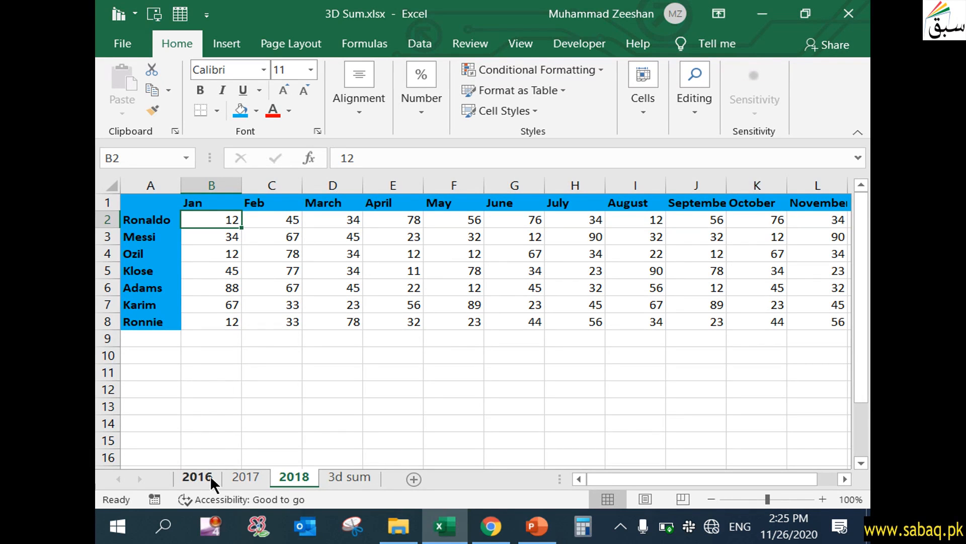
- Start a SUM formula in cell B2 of the "3d sum" sheet
{"action": "left_click", "coordinate": [355, 478]}
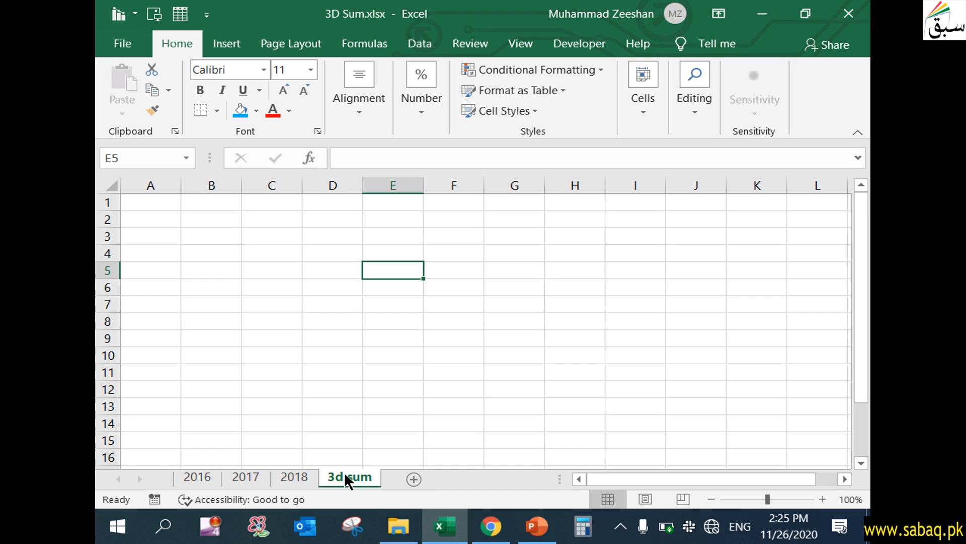
{"action": "left_click", "coordinate": [204, 219]}
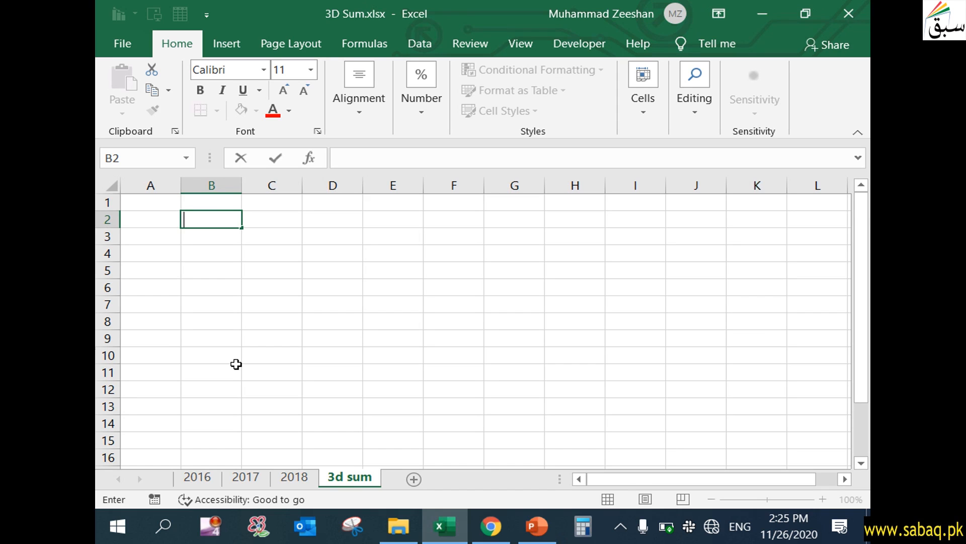
{"action": "type", "text": "="}
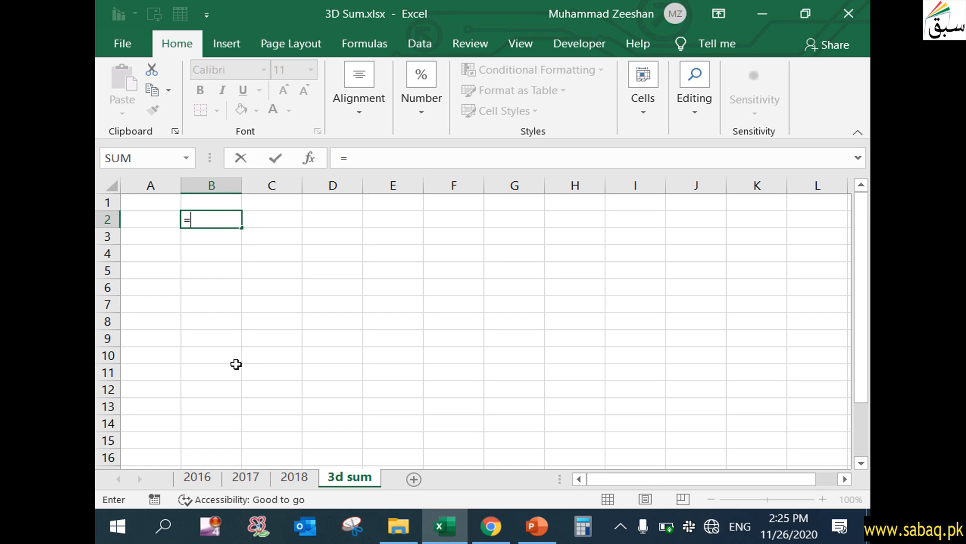
{"action": "type", "text": "sum"}
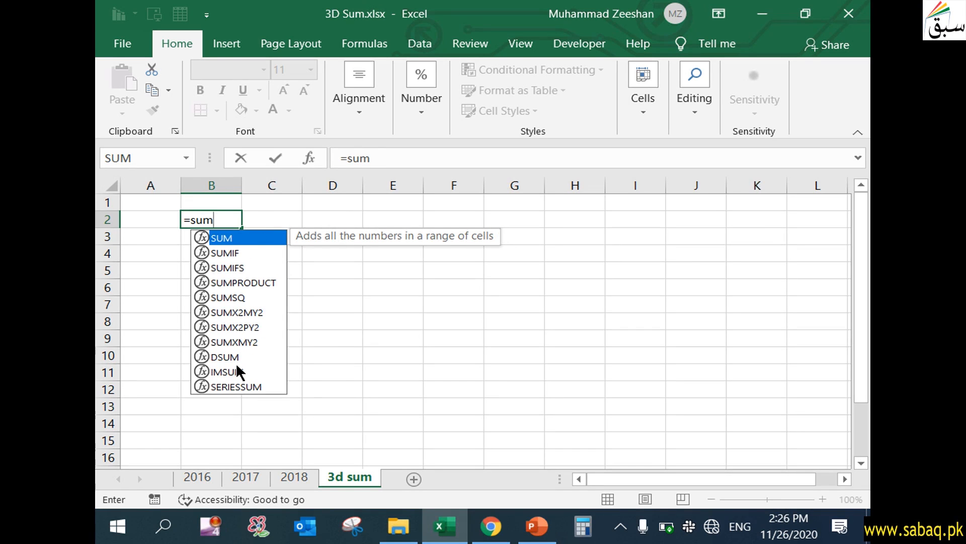
{"action": "key", "text": "Tab"}
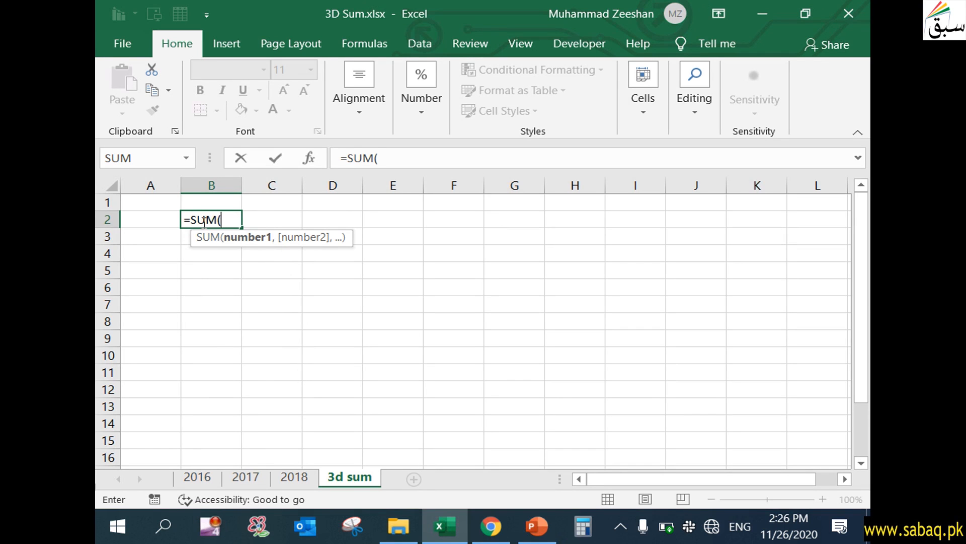
{"action": "left_click", "coordinate": [202, 478]}
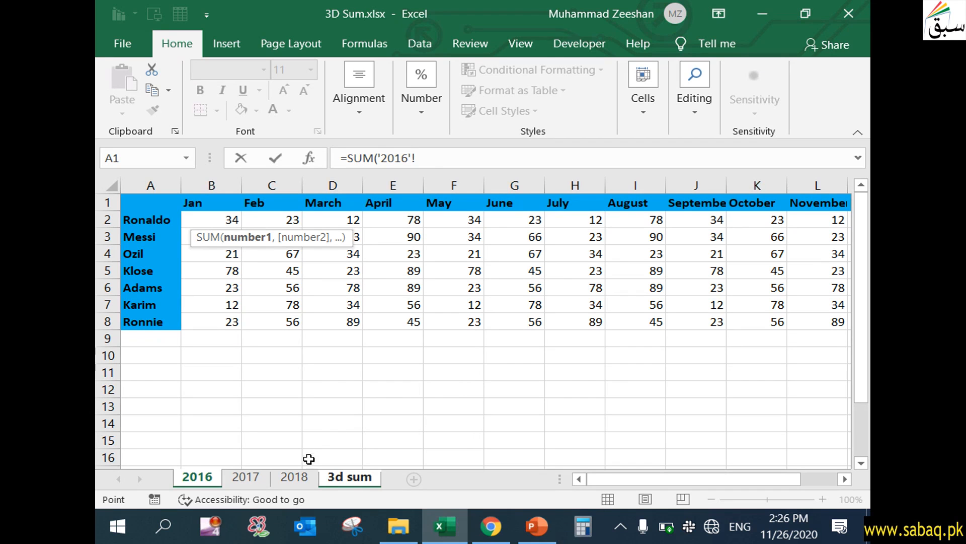
{"action": "left_click", "coordinate": [295, 476], "text": "shift"}
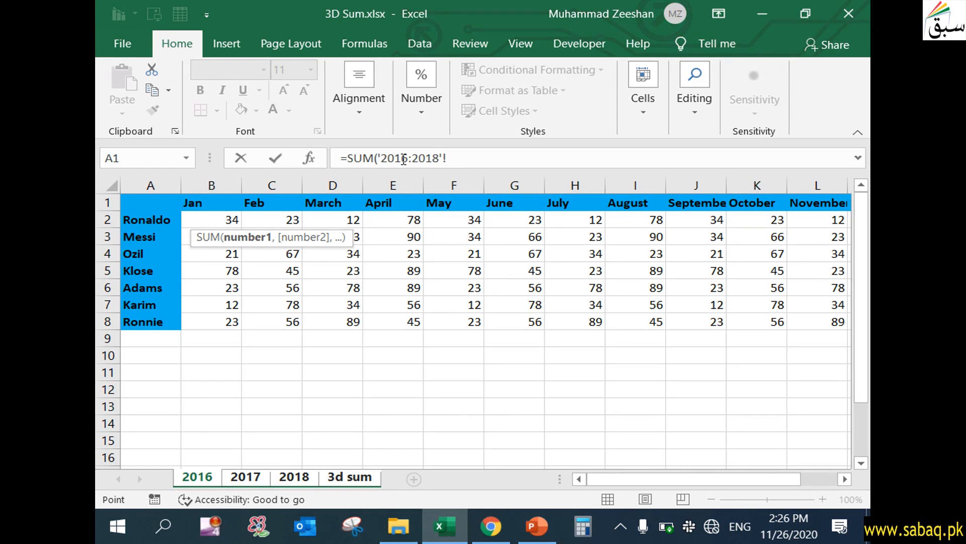
{"action": "left_click", "coordinate": [356, 473]}
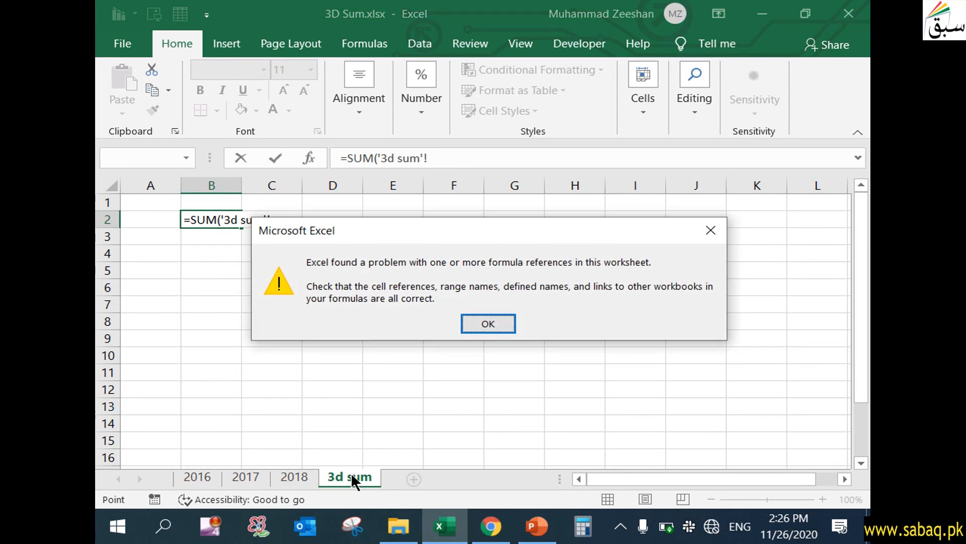
{"action": "left_click", "coordinate": [488, 324]}
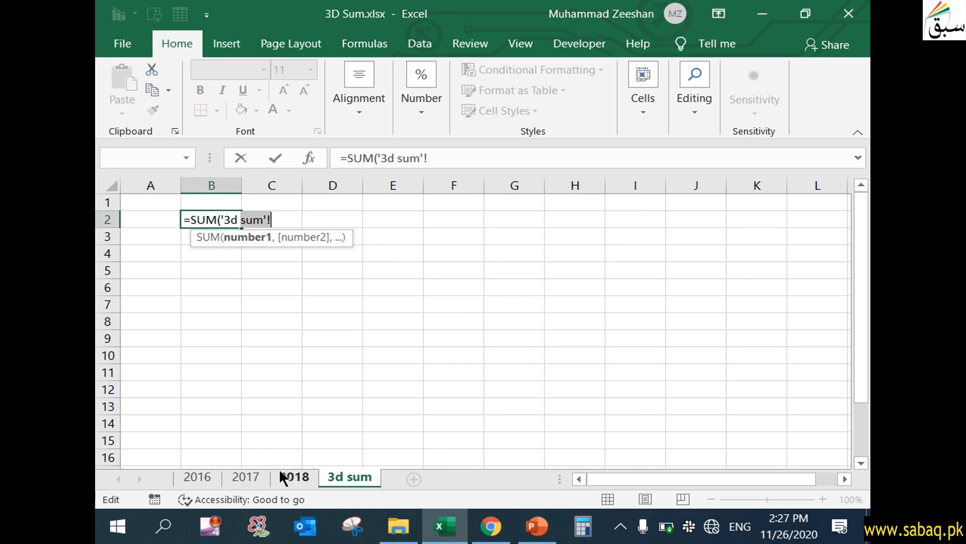
{"action": "left_click", "coordinate": [278, 216]}
{"action": "left_click_drag", "start_coordinate": [278, 216], "coordinate": [225, 216]}
{"action": "key", "text": "BackSpace"}
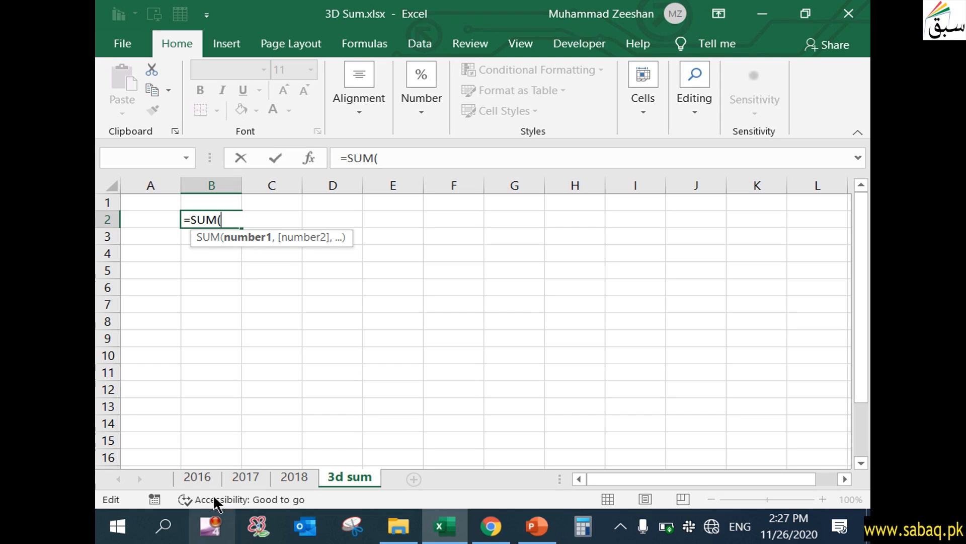
{"action": "left_click", "coordinate": [209, 477]}
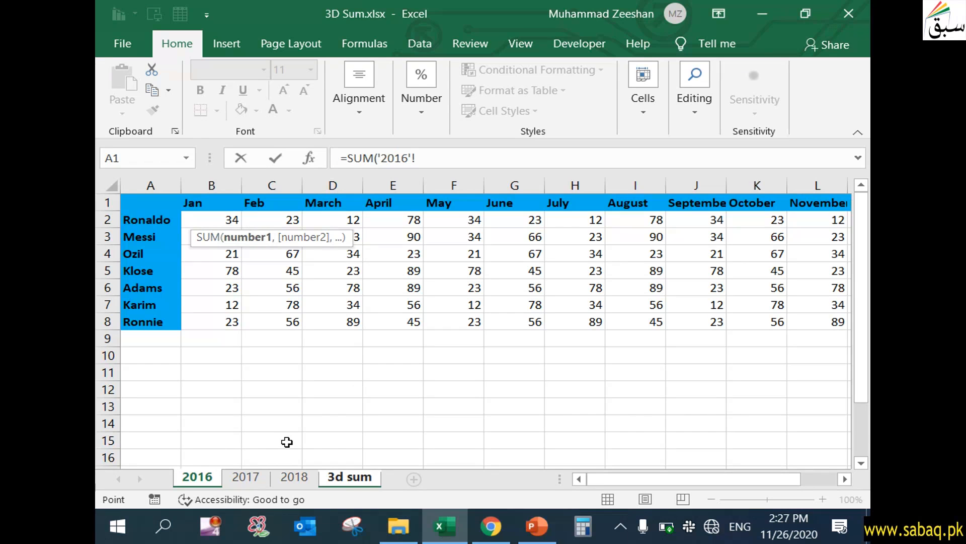
{"action": "left_click", "coordinate": [302, 477], "text": "shift"}
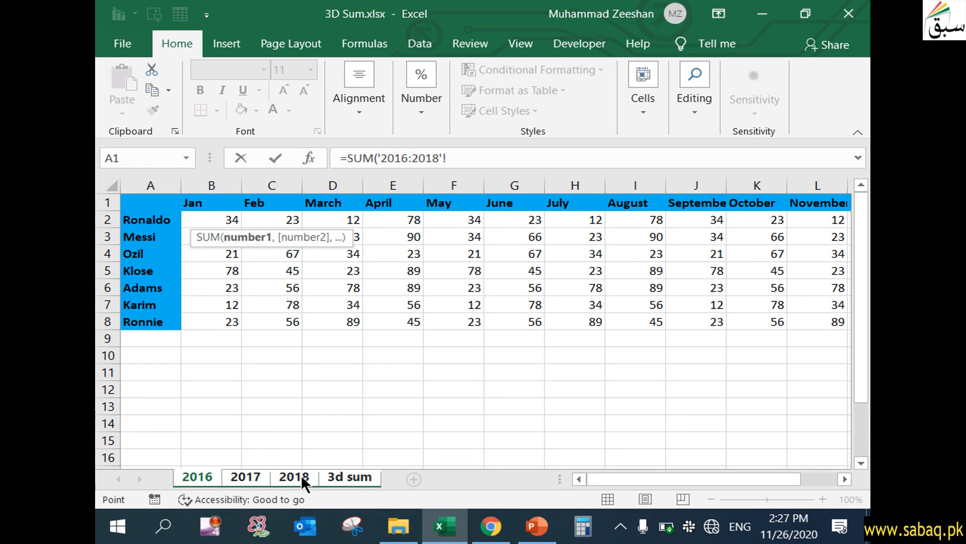
{"action": "key", "text": "Return"}
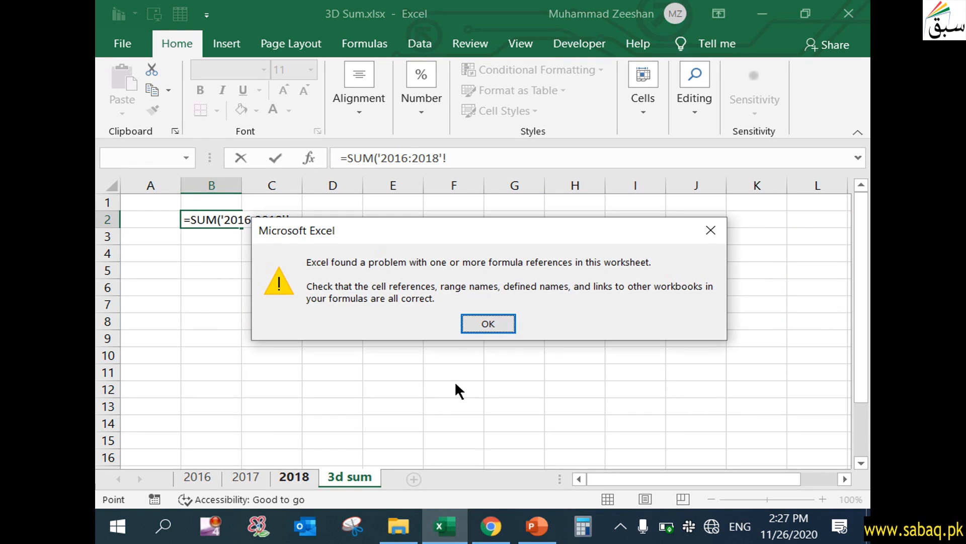
{"action": "left_click", "coordinate": [488, 323]}
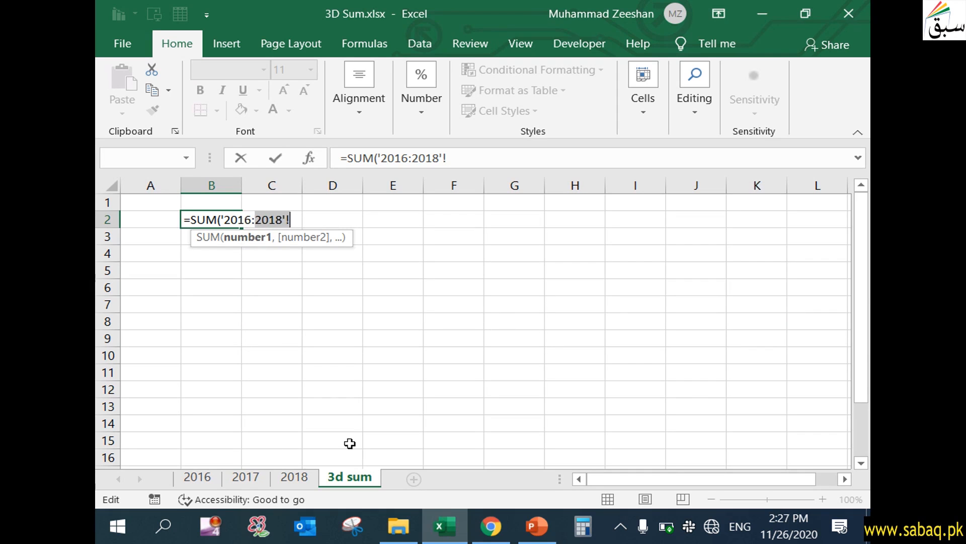
{"action": "key", "text": "BackSpace"}
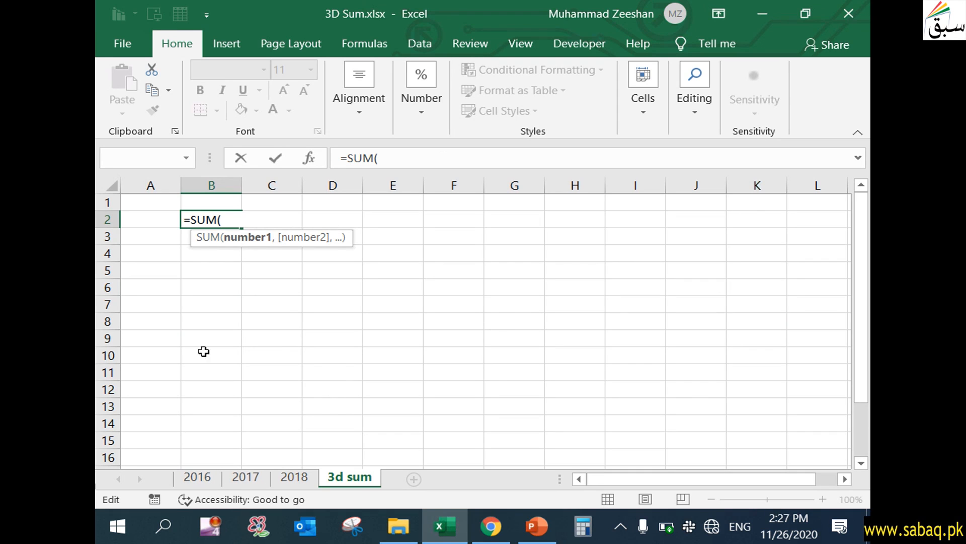
- Complete the formula in B2 as =SUM('2016:2018'!B2), referencing cell B2 across the 2016 through 2018 sheets
{"action": "left_click", "coordinate": [206, 479]}
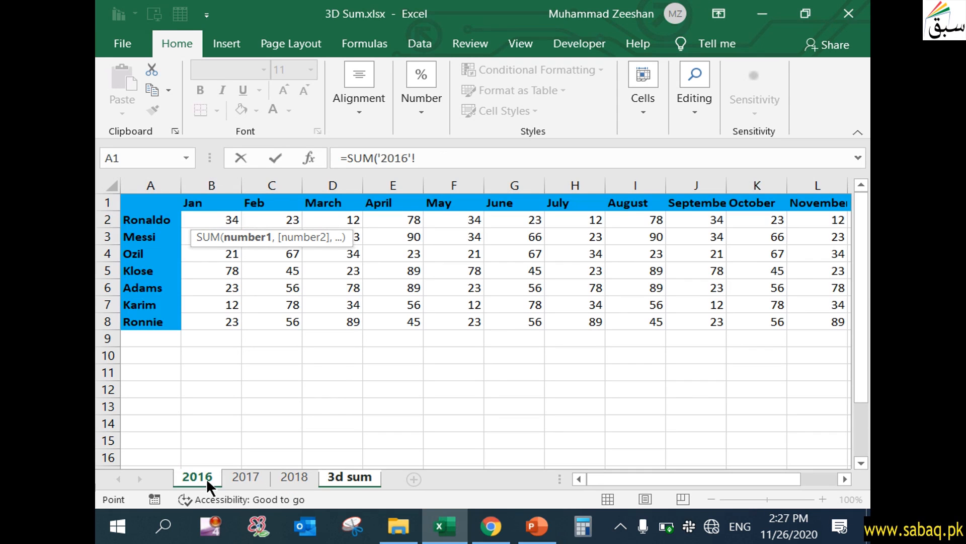
{"action": "left_click", "coordinate": [222, 220]}
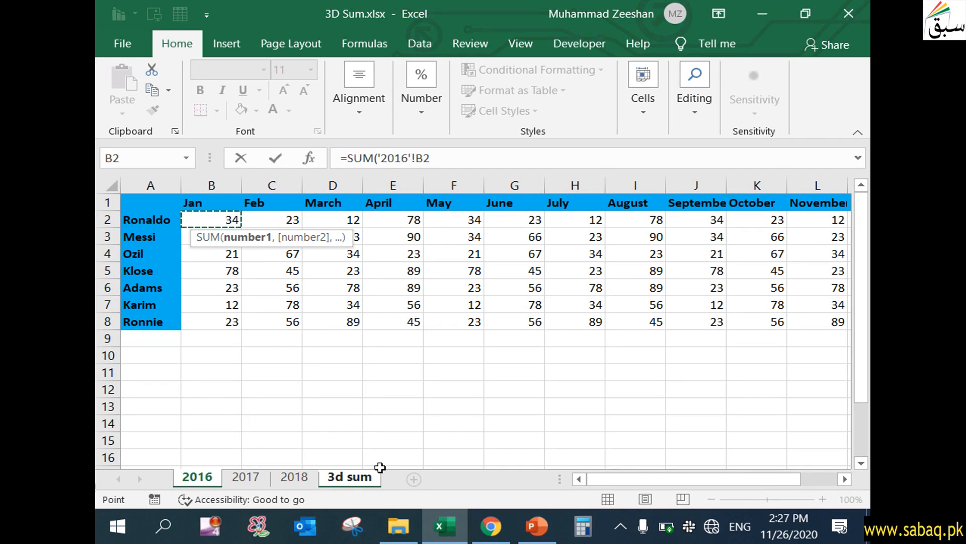
{"action": "left_click", "coordinate": [304, 478], "text": "shift"}
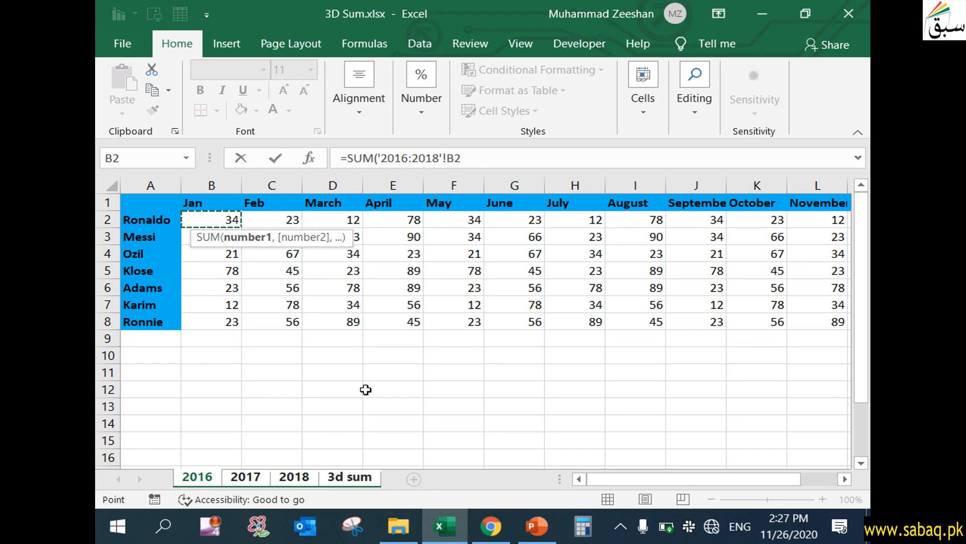
{"action": "left_click", "coordinate": [468, 158]}
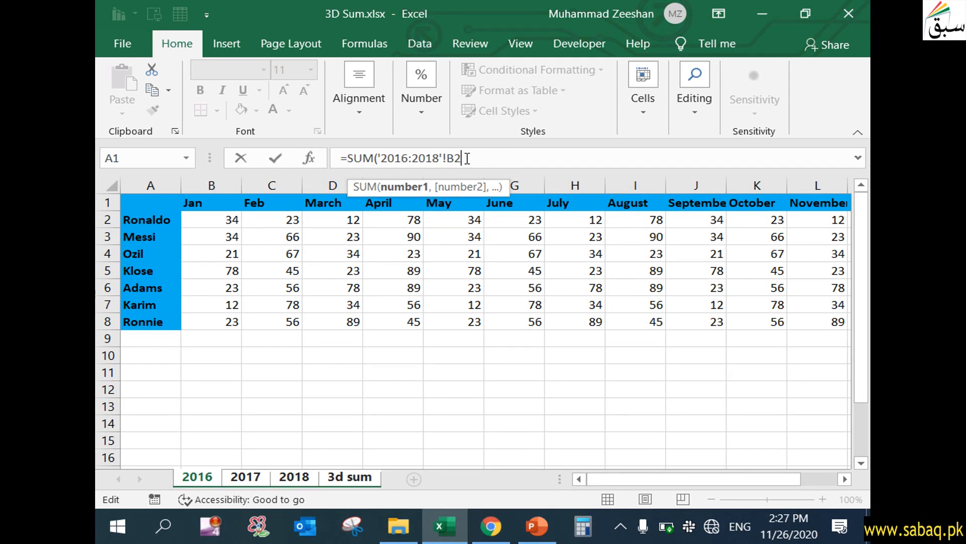
{"action": "key", "text": "Return"}
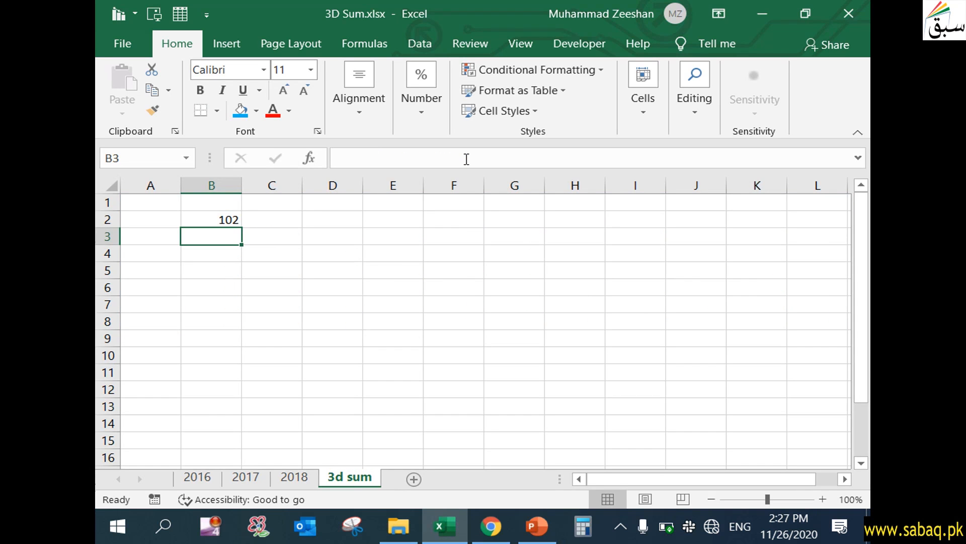
- Review the 3D SUM formula in B2 of the "3d sum" sheet against the row 2 entry on the 2016 sheet
{"action": "left_click", "coordinate": [228, 221]}
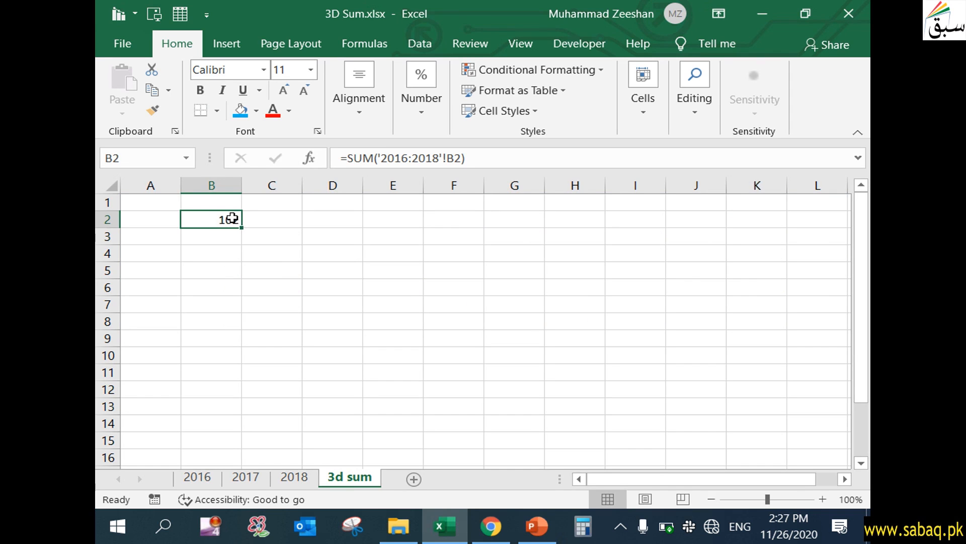
{"action": "left_click", "coordinate": [197, 476]}
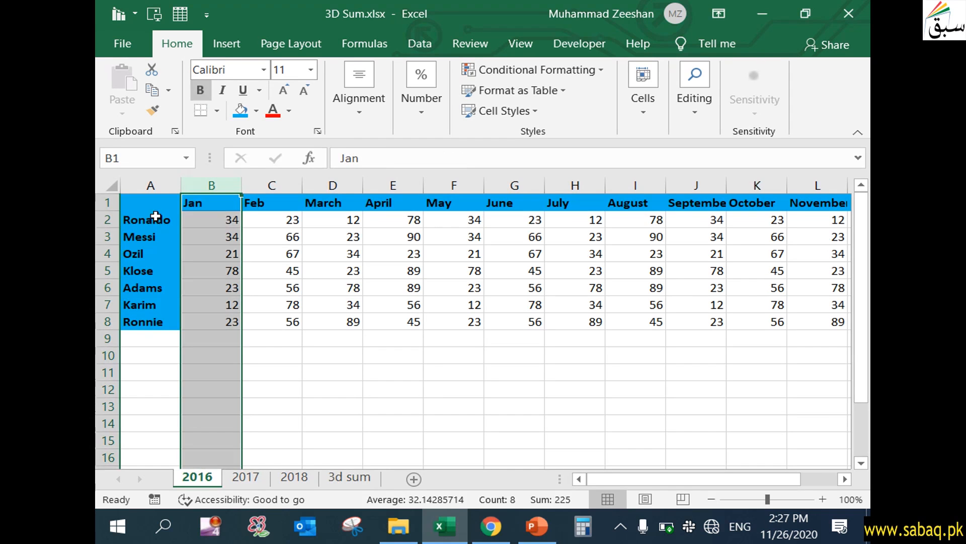
{"action": "left_click", "coordinate": [155, 217]}
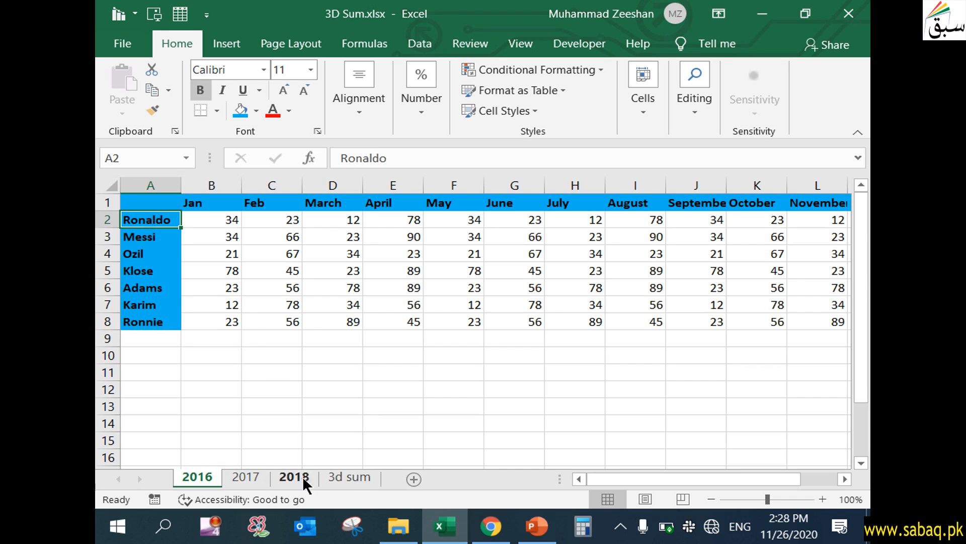
{"action": "left_click", "coordinate": [337, 477]}
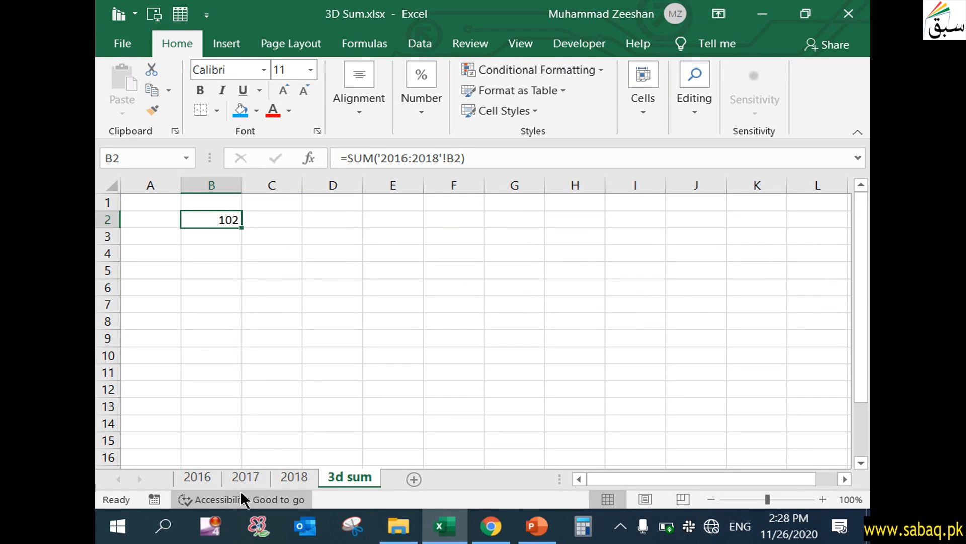
- Begin a manual check in Calculator by entering 34 from cell B2 of the 2016 sheet, followed by addition
{"action": "left_click", "coordinate": [211, 476]}
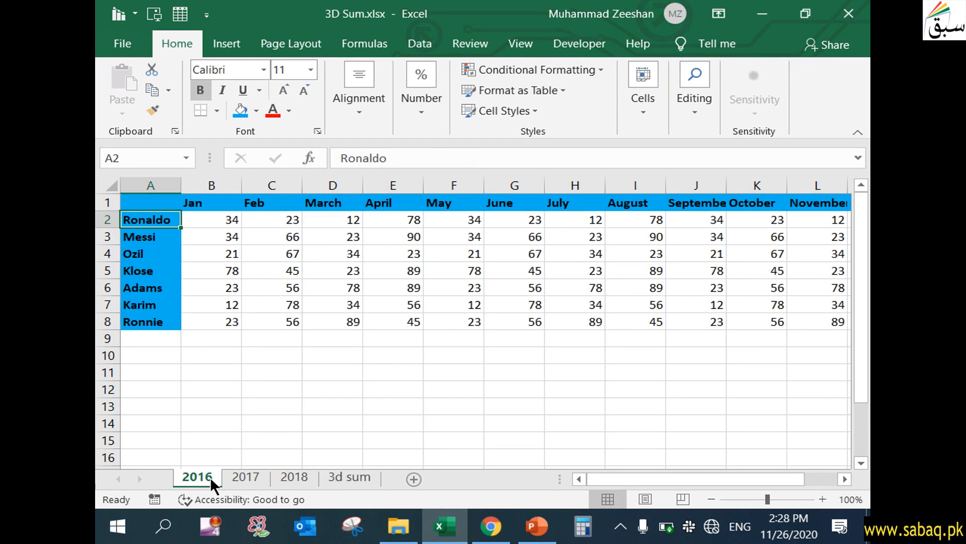
{"action": "left_click", "coordinate": [209, 418]}
{"action": "left_click", "coordinate": [156, 220]}
{"action": "left_click", "coordinate": [583, 526]}
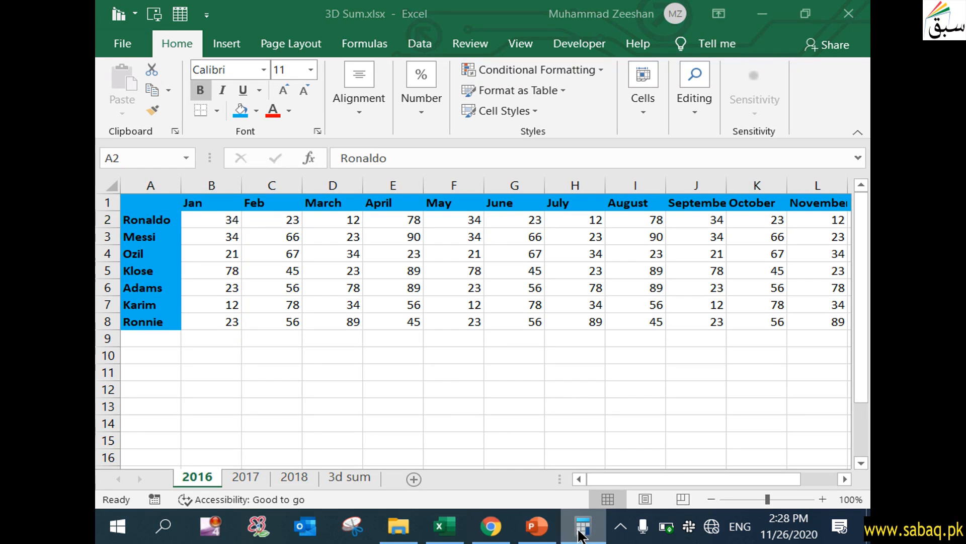
{"action": "left_click", "coordinate": [395, 437]}
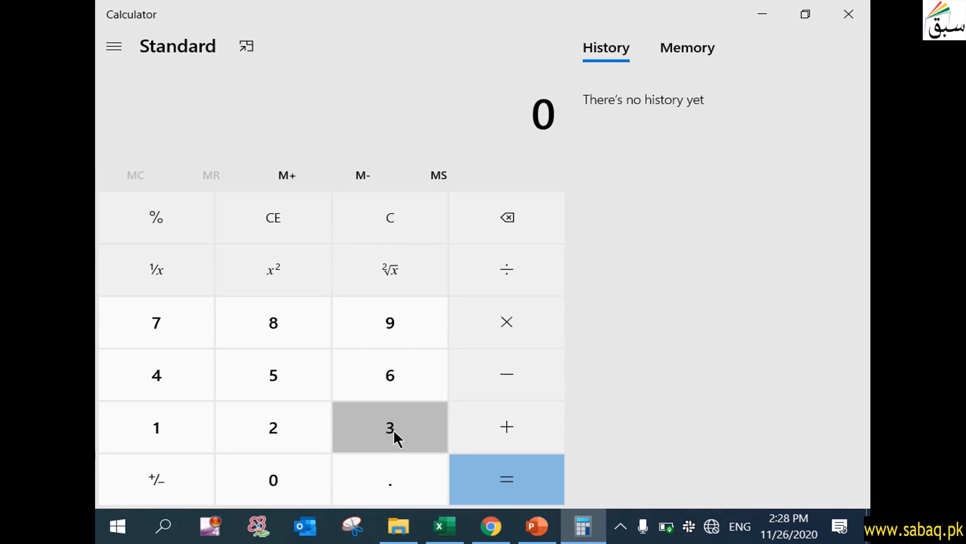
{"action": "left_click", "coordinate": [211, 379]}
{"action": "left_click", "coordinate": [522, 428]}
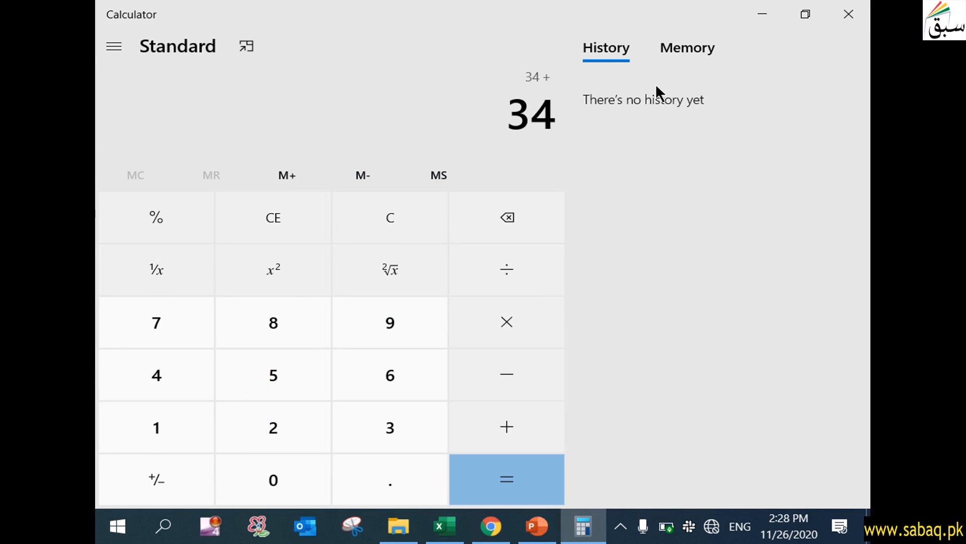
{"action": "left_click", "coordinate": [763, 14]}
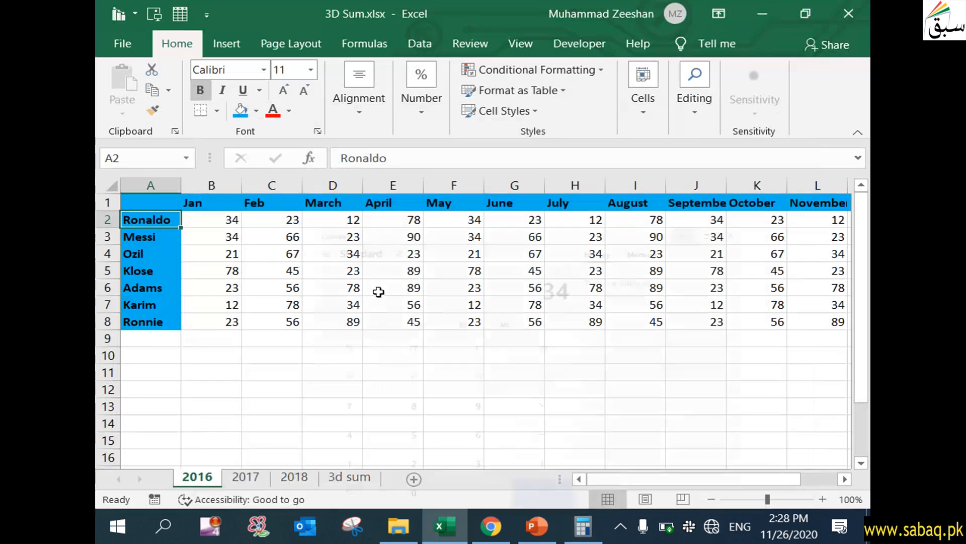
- Add 56 from cell B2 of the 2017 sheet to the running Calculator sum and continue the addition
{"action": "left_click", "coordinate": [247, 478]}
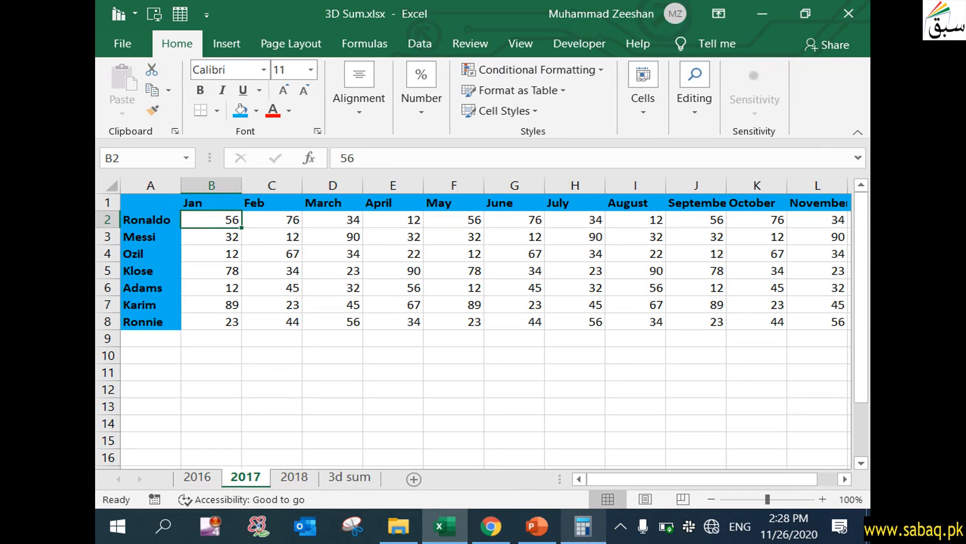
{"action": "left_click", "coordinate": [587, 539]}
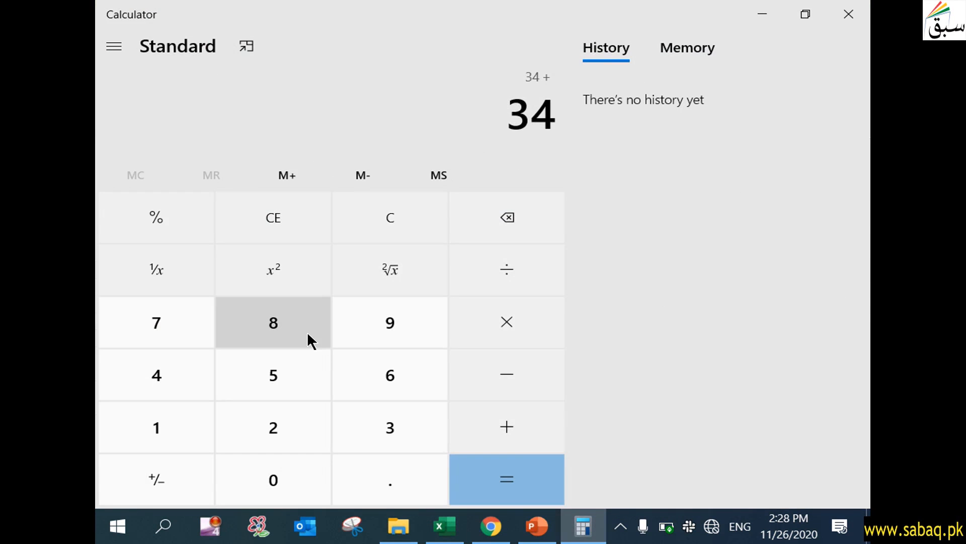
{"action": "left_click", "coordinate": [309, 378]}
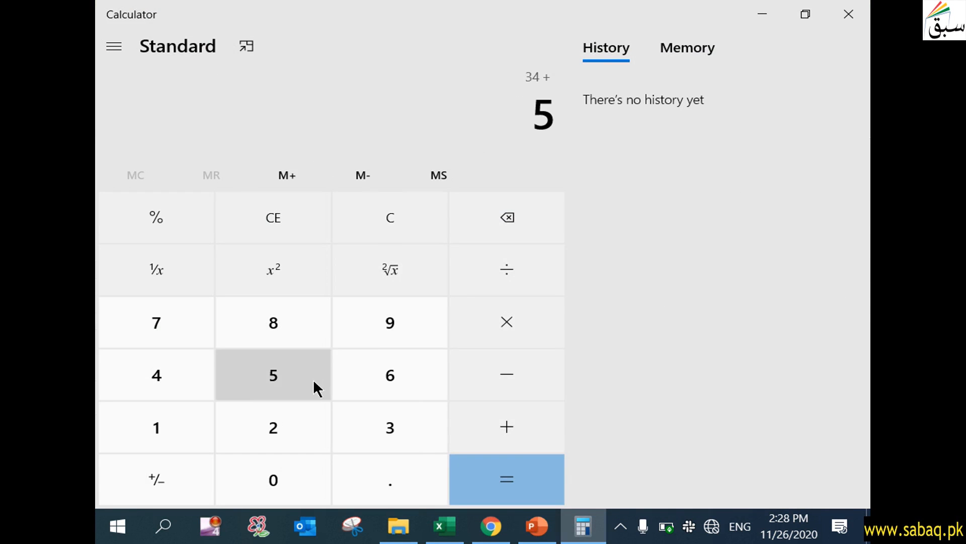
{"action": "left_click", "coordinate": [386, 379]}
{"action": "left_click", "coordinate": [521, 427]}
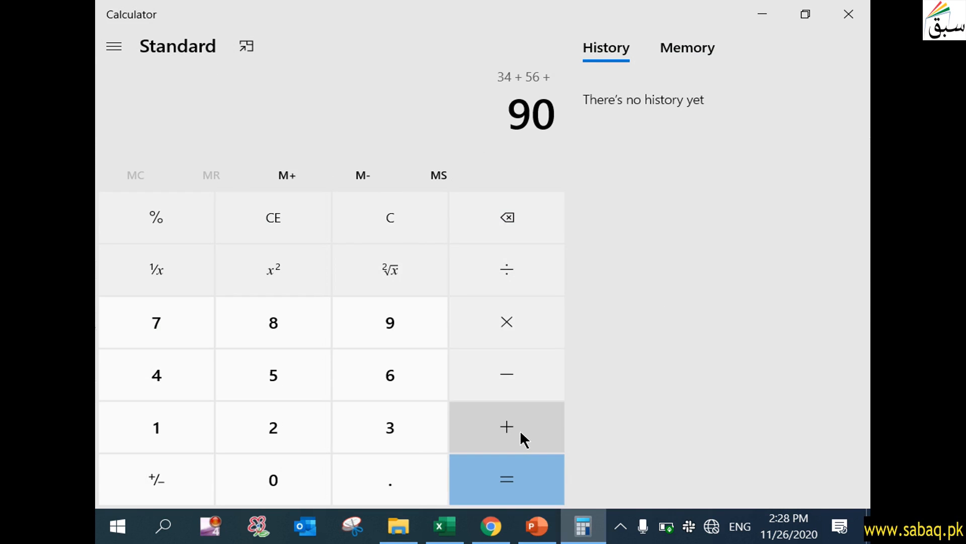
{"action": "left_click", "coordinate": [763, 14]}
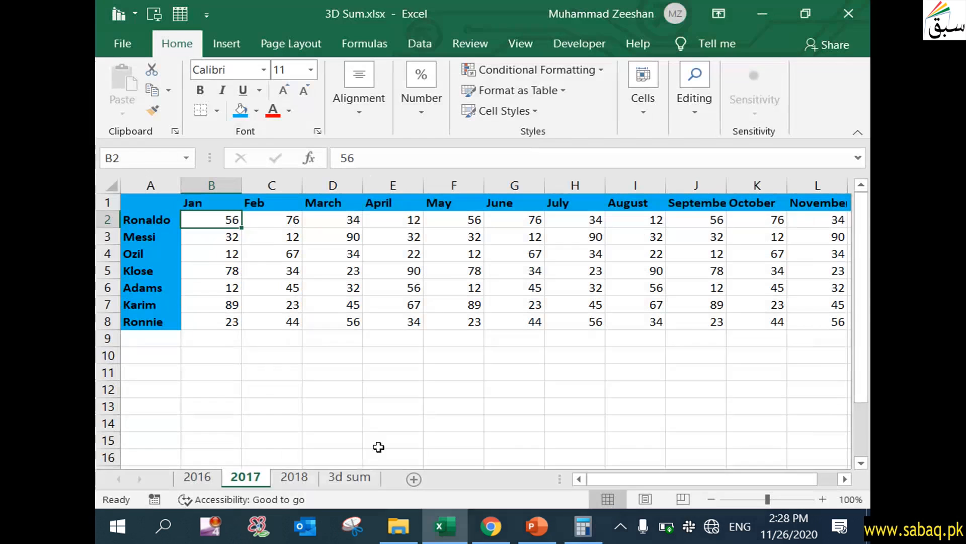
- Complete the Calculator sum with 12 from B2 of the 2018 sheet and compare it with B2 on the "3d sum" sheet
{"action": "left_click", "coordinate": [308, 476]}
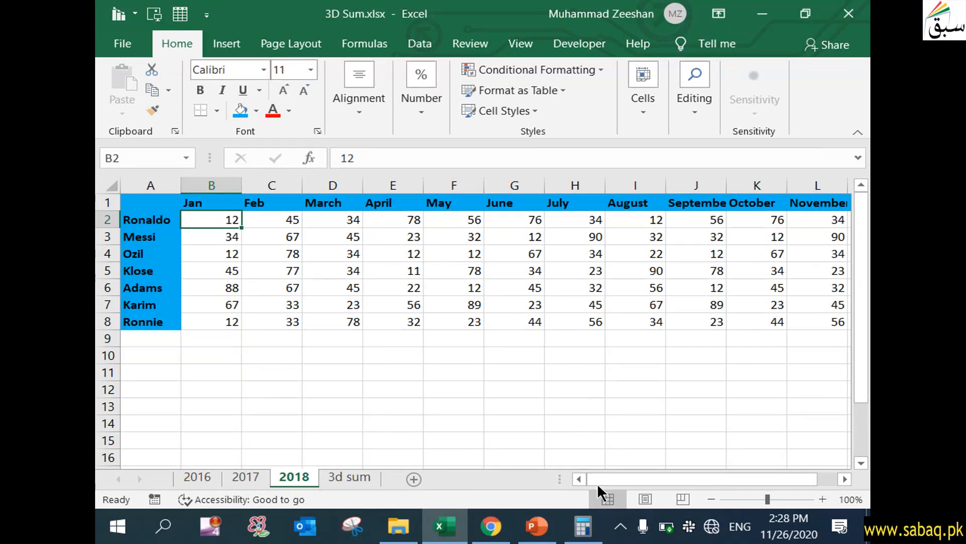
{"action": "left_click", "coordinate": [583, 526]}
{"action": "left_click", "coordinate": [169, 412]}
{"action": "left_click", "coordinate": [258, 426]}
{"action": "left_click", "coordinate": [506, 475]}
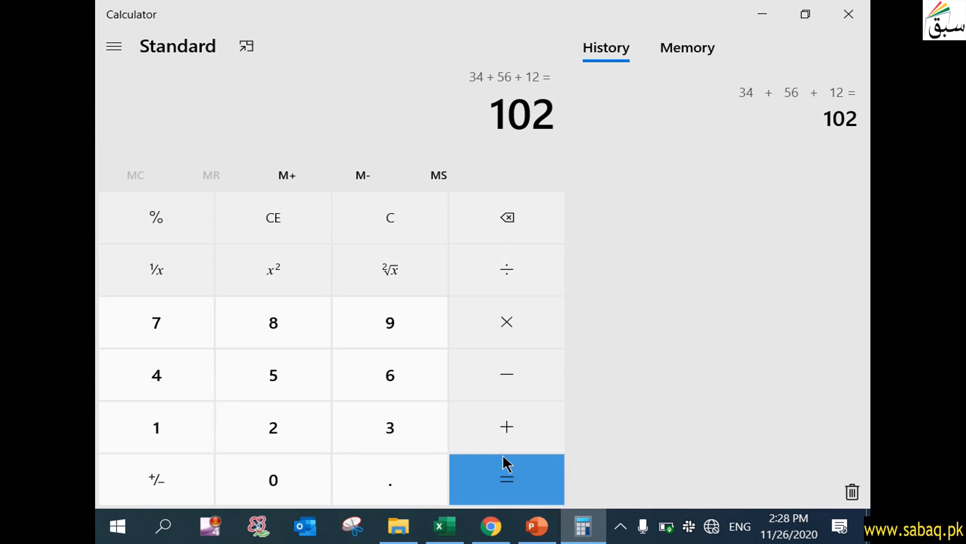
{"action": "left_click", "coordinate": [761, 14]}
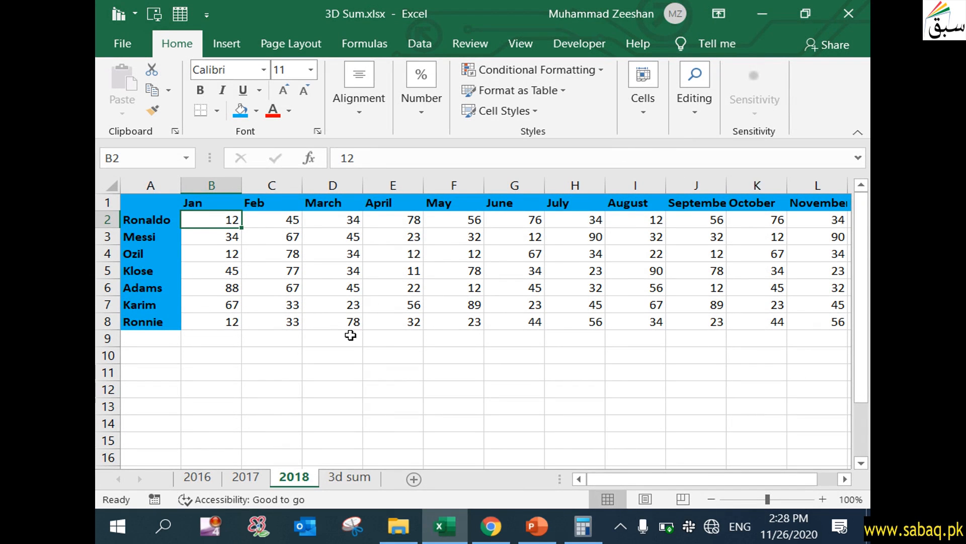
{"action": "left_click", "coordinate": [358, 481]}
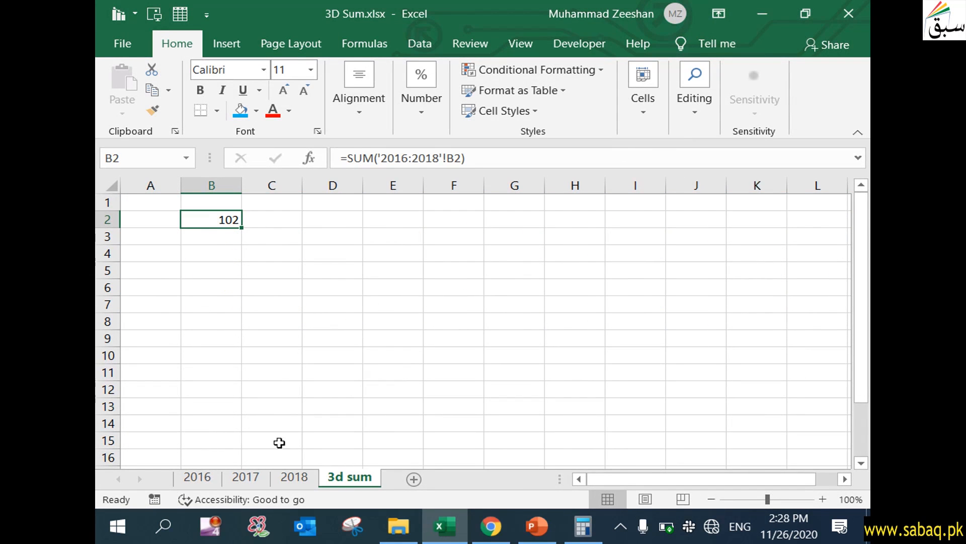
- Copy the names in A2:A8 of the 2016 sheet to the "3d sum" sheet, starting at A2
{"action": "left_click", "coordinate": [166, 220]}
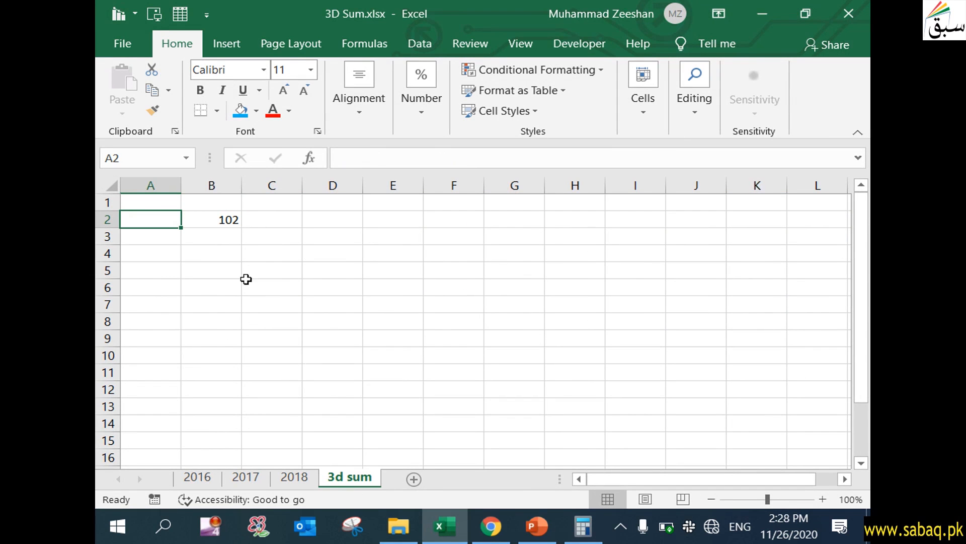
{"action": "left_click", "coordinate": [199, 476]}
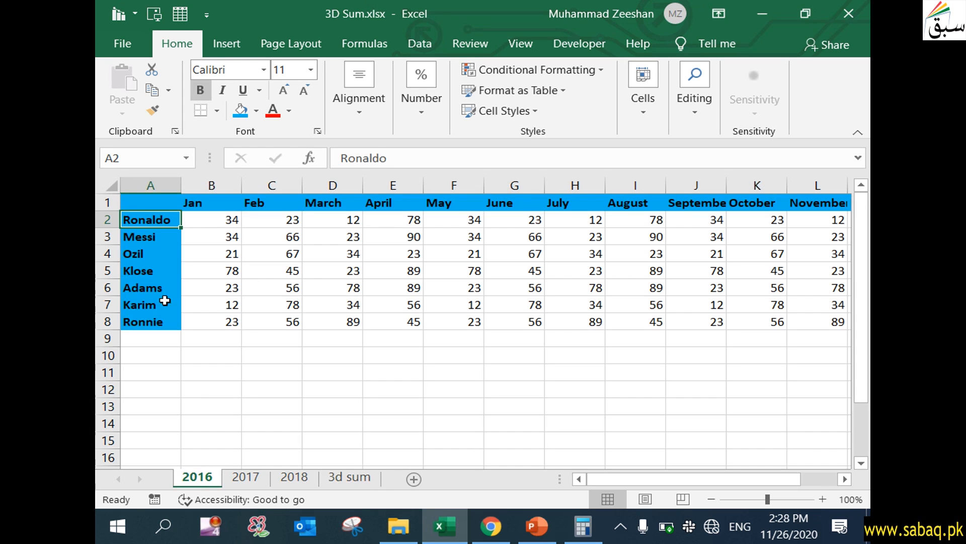
{"action": "left_click_drag", "start_coordinate": [157, 219], "coordinate": [156, 321]}
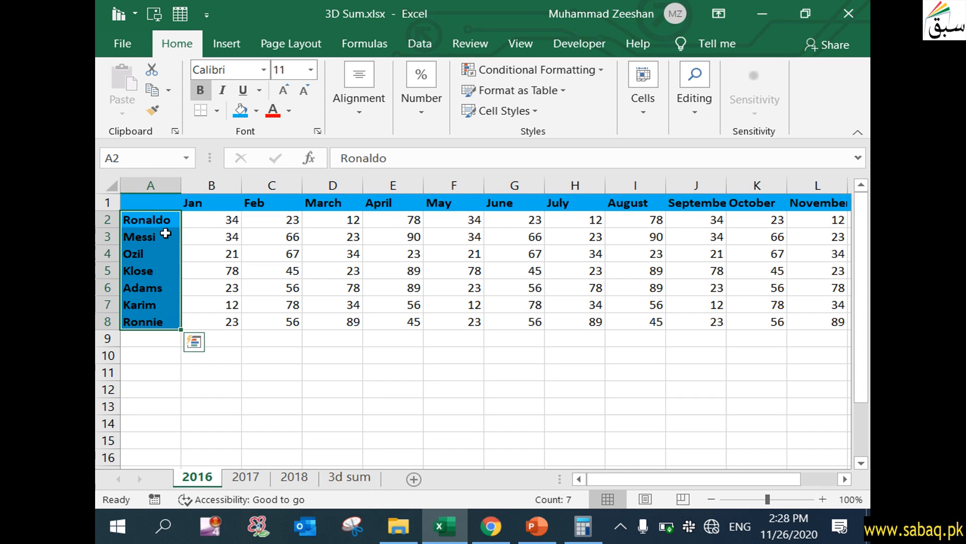
{"action": "right_click", "coordinate": [165, 216]}
{"action": "left_click", "coordinate": [243, 112]}
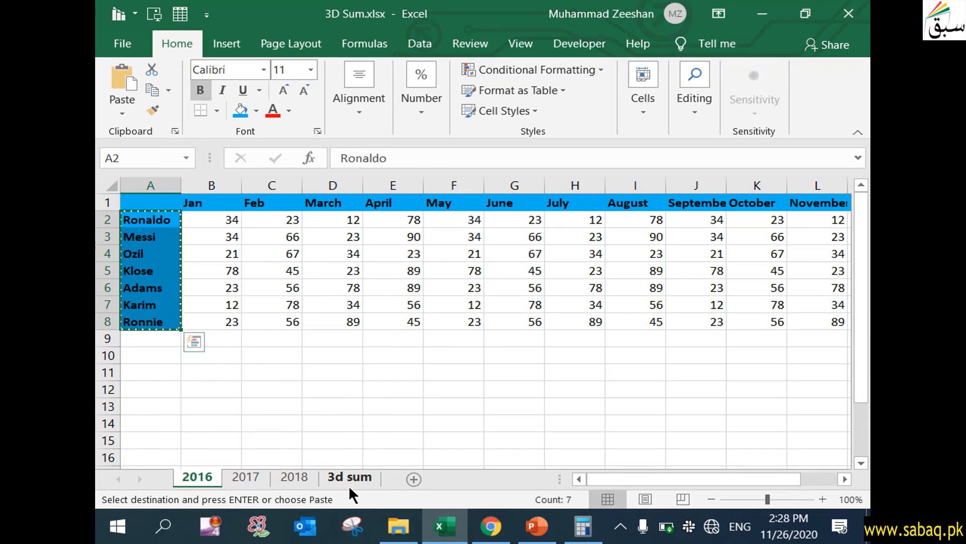
{"action": "left_click", "coordinate": [349, 483]}
{"action": "right_click", "coordinate": [166, 218]}
{"action": "left_click", "coordinate": [205, 183]}
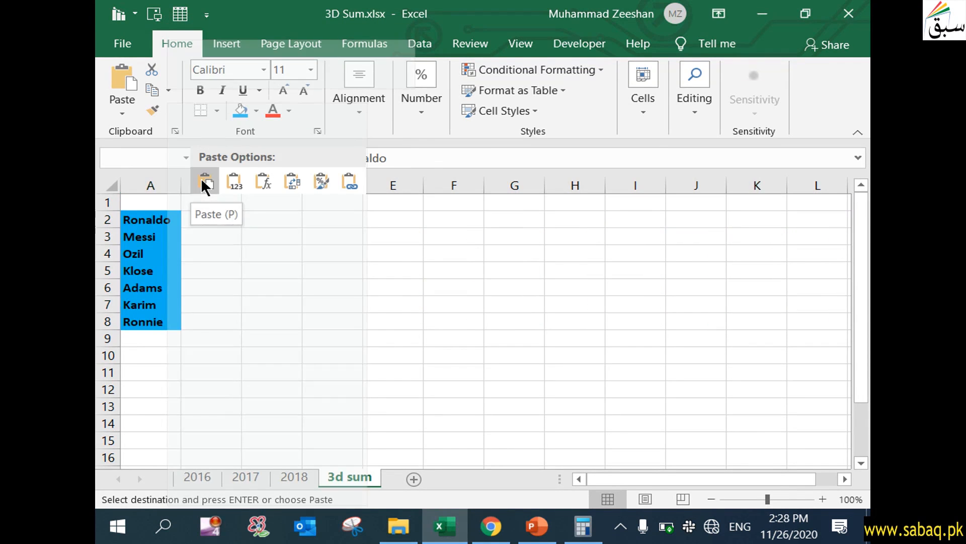
- Copy the month header row 1 from the 2016 sheet into row 1 of the "3d sum" sheet
{"action": "left_click", "coordinate": [203, 477]}
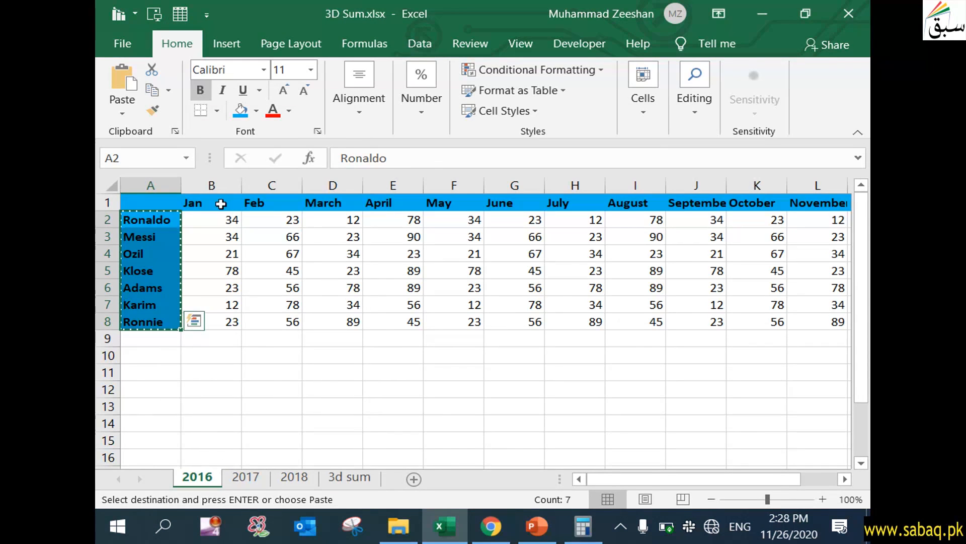
{"action": "left_click", "coordinate": [221, 203]}
{"action": "left_click_drag", "start_coordinate": [220, 204], "coordinate": [772, 204]}
{"action": "left_click", "coordinate": [107, 202]}
{"action": "right_click", "coordinate": [114, 203]}
{"action": "left_click", "coordinate": [151, 233]}
{"action": "left_click", "coordinate": [352, 477]}
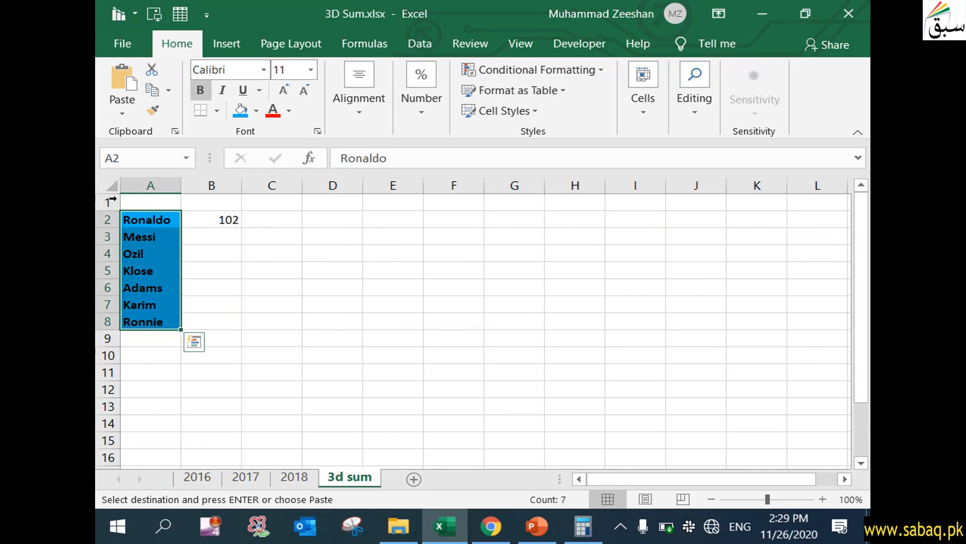
{"action": "right_click", "coordinate": [109, 201]}
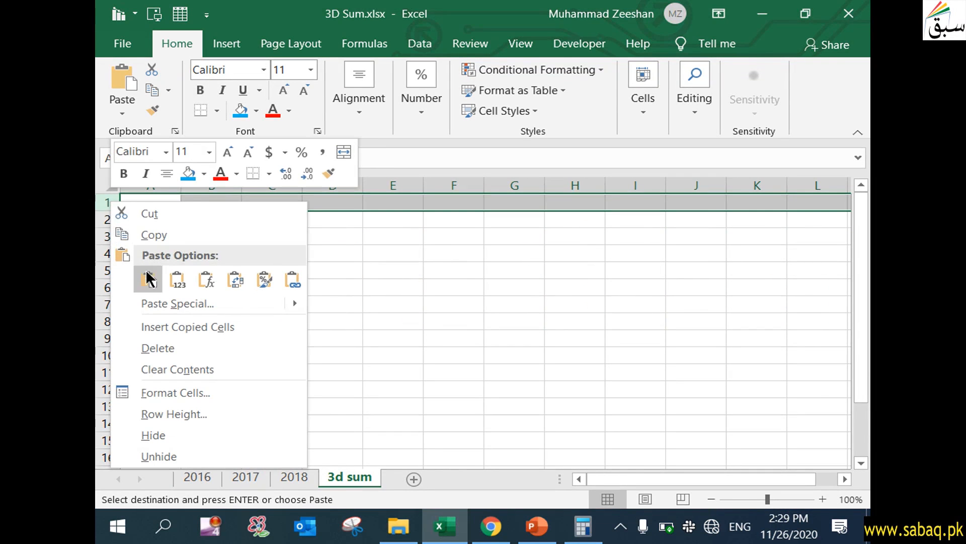
{"action": "left_click", "coordinate": [150, 286]}
{"action": "left_click", "coordinate": [270, 399]}
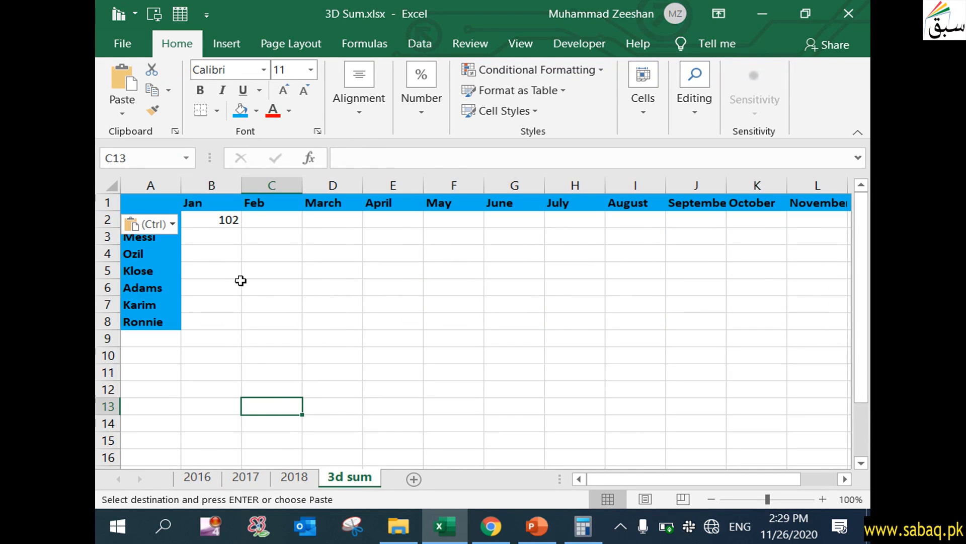
- Fill the 3D SUM formula from B2 across row 2 through the December column
{"action": "left_click", "coordinate": [226, 231]}
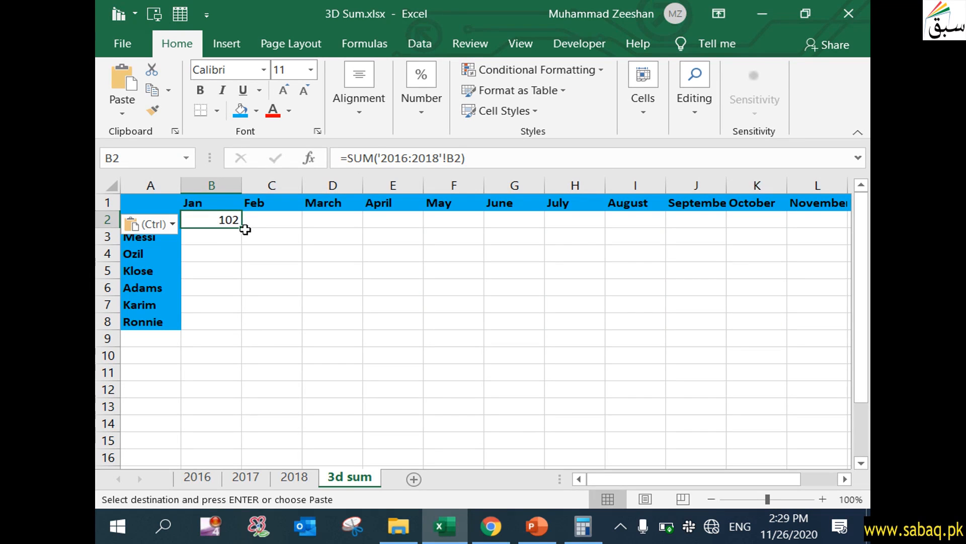
{"action": "left_click_drag", "start_coordinate": [241, 226], "coordinate": [722, 230]}
{"action": "left_click_drag", "start_coordinate": [765, 479], "coordinate": [638, 481]}
{"action": "left_click", "coordinate": [278, 366]}
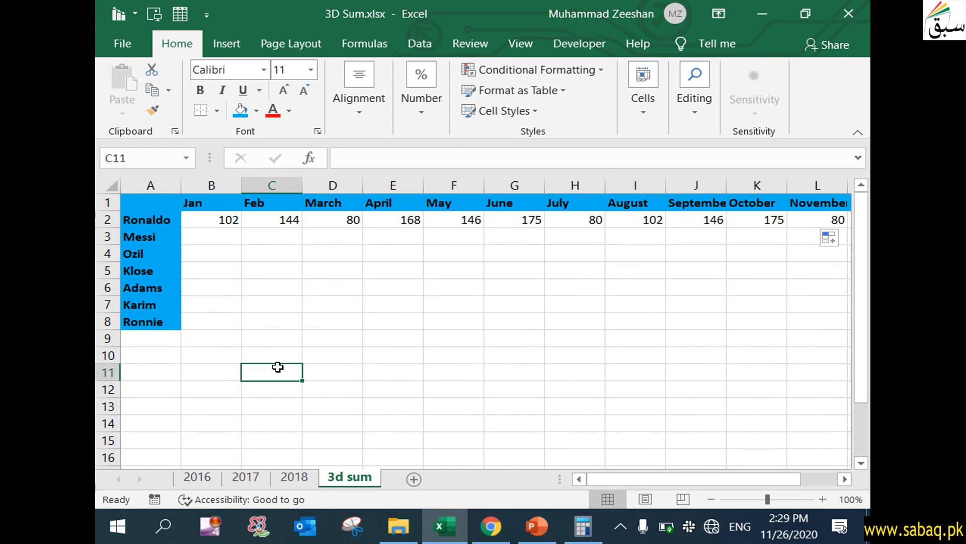
- Review the row 2 totals on the "3d sum" sheet from January through December
{"action": "left_click", "coordinate": [153, 220]}
{"action": "left_click", "coordinate": [230, 220]}
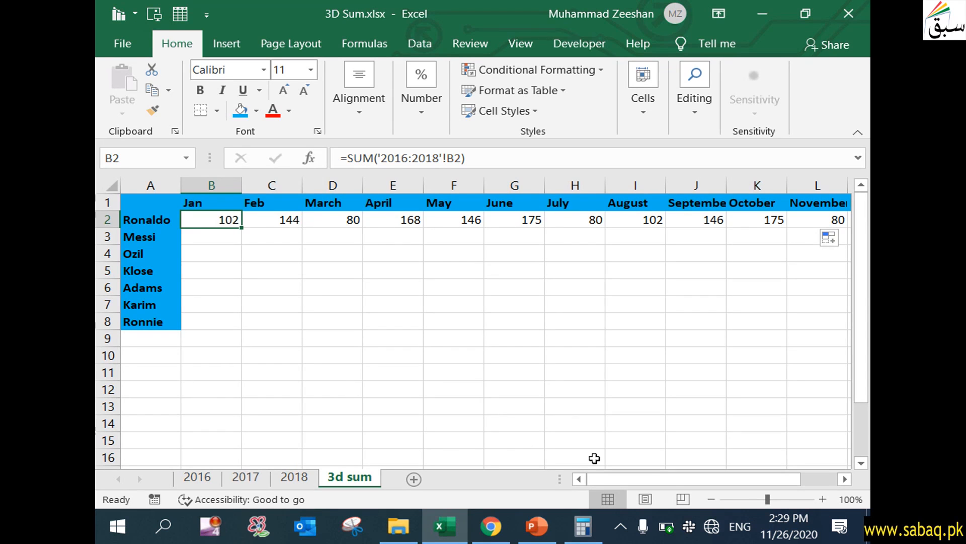
{"action": "left_click_drag", "start_coordinate": [645, 477], "coordinate": [591, 467]}
{"action": "key", "text": "ctrl+shift+Right"}
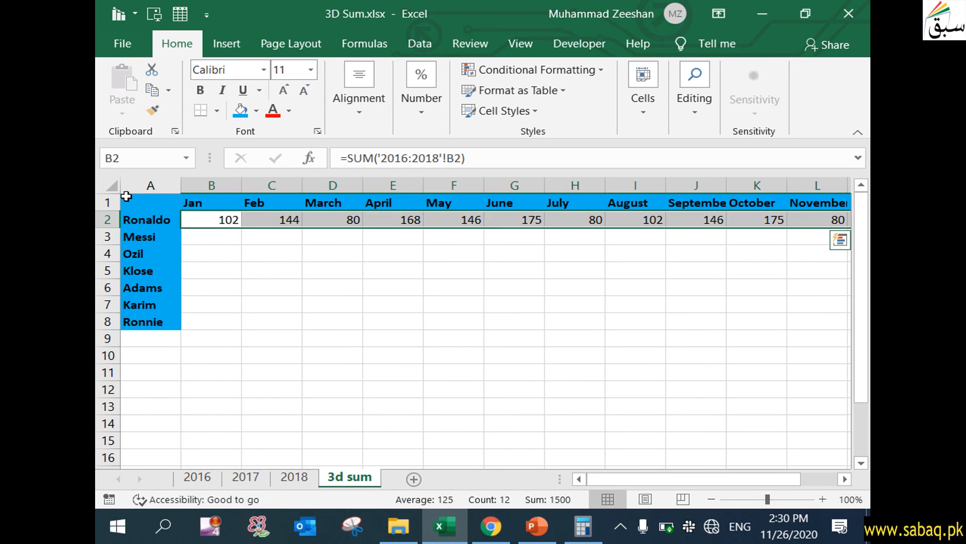
{"action": "left_click_drag", "start_coordinate": [764, 478], "coordinate": [639, 453]}
{"action": "left_click_drag", "start_coordinate": [783, 478], "coordinate": [827, 474]}
{"action": "left_click", "coordinate": [756, 253]}
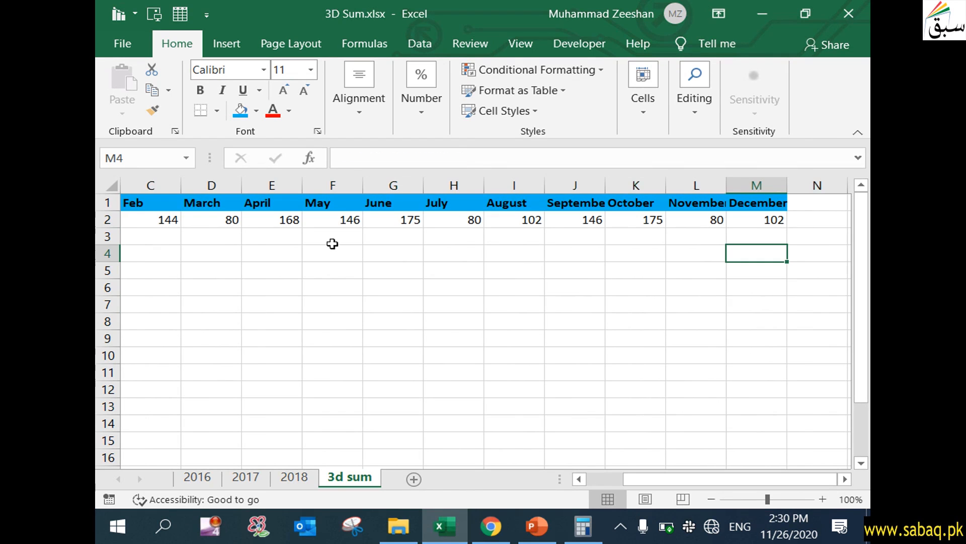
- Fill the 3D SUM formulas in B2:M2 down through row 8
{"action": "left_click_drag", "start_coordinate": [730, 478], "coordinate": [550, 453]}
{"action": "left_click_drag", "start_coordinate": [233, 222], "coordinate": [787, 330]}
{"action": "left_click_drag", "start_coordinate": [785, 481], "coordinate": [629, 453]}
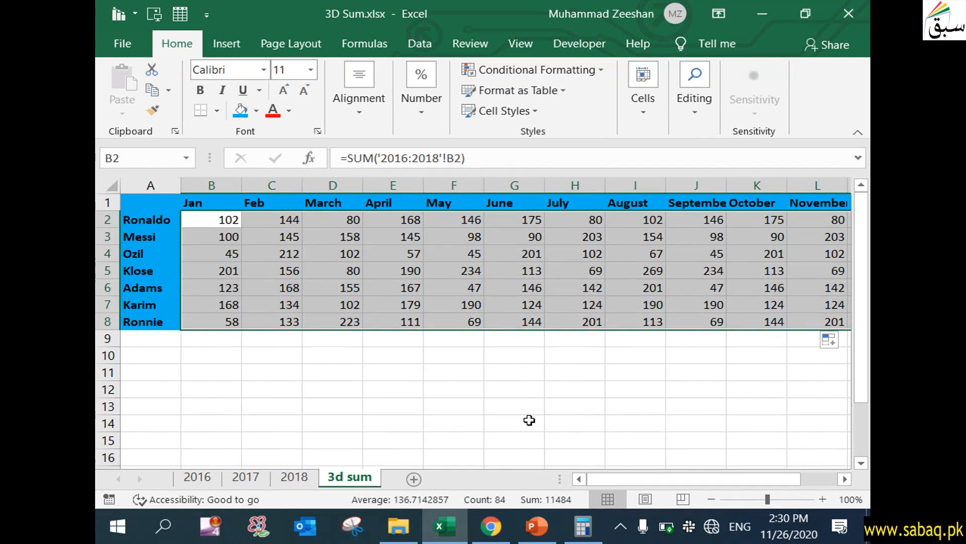
{"action": "left_click", "coordinate": [480, 407]}
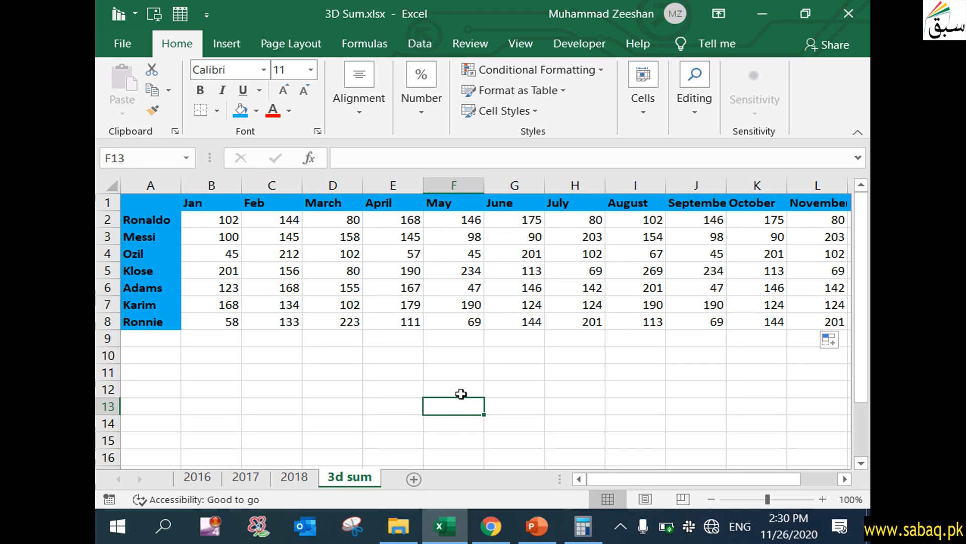
- Change the function in B2 of the "3d sum" sheet to AVERAGE, so the formula reads =AVERAGE('2016:2018'!B2)
{"action": "double_click", "coordinate": [211, 220]}
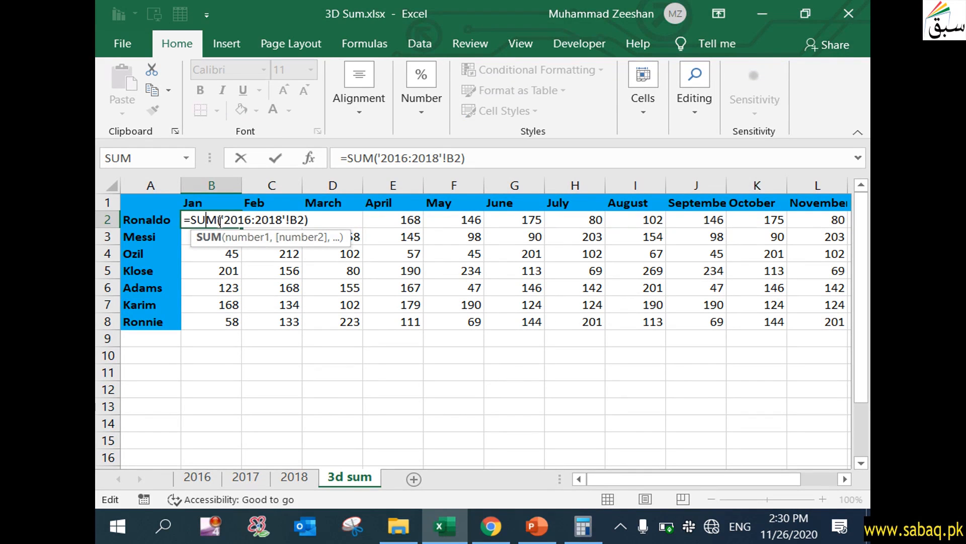
{"action": "left_click", "coordinate": [635, 440]}
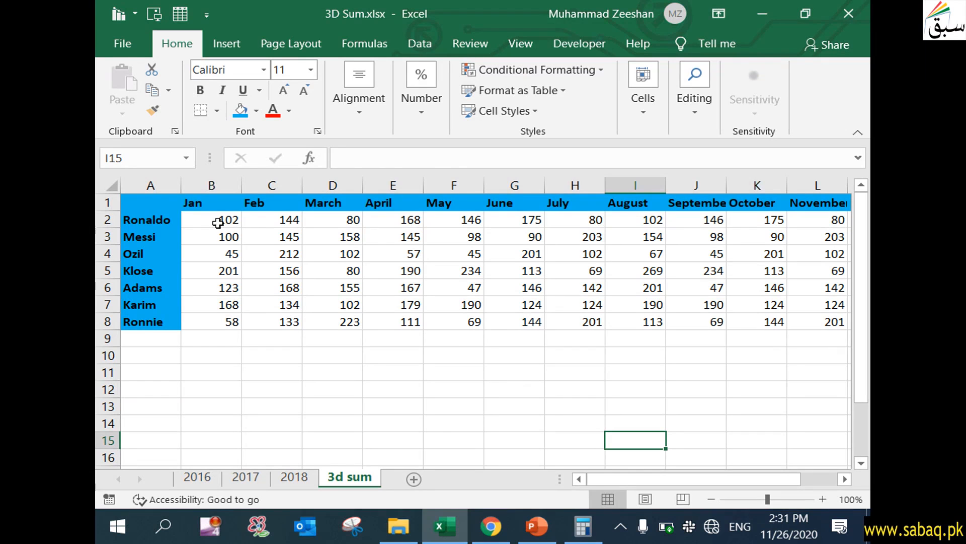
{"action": "left_click", "coordinate": [214, 216]}
{"action": "double_click", "coordinate": [214, 216]}
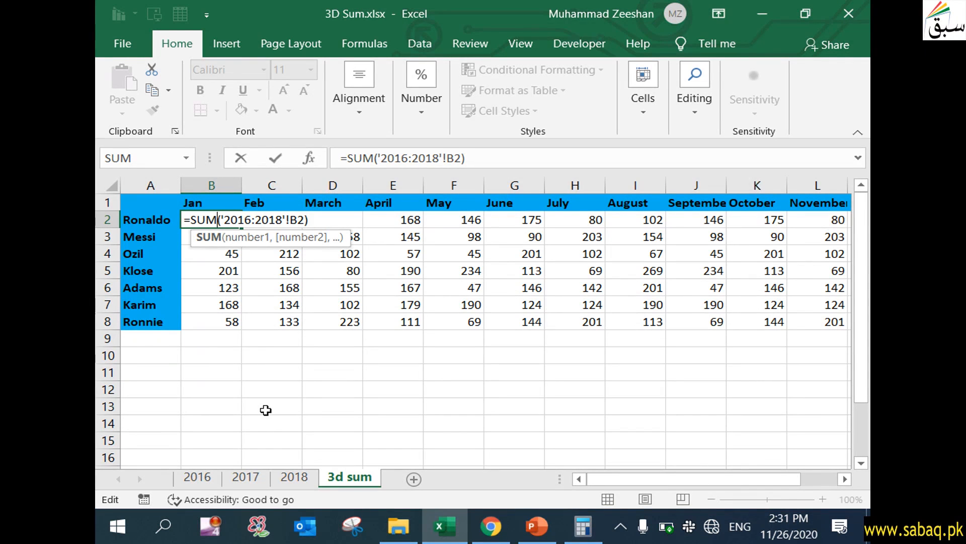
{"action": "key", "text": "BackSpace"}
{"action": "key", "text": "BackSpace"}
{"action": "key", "text": "BackSpace"}
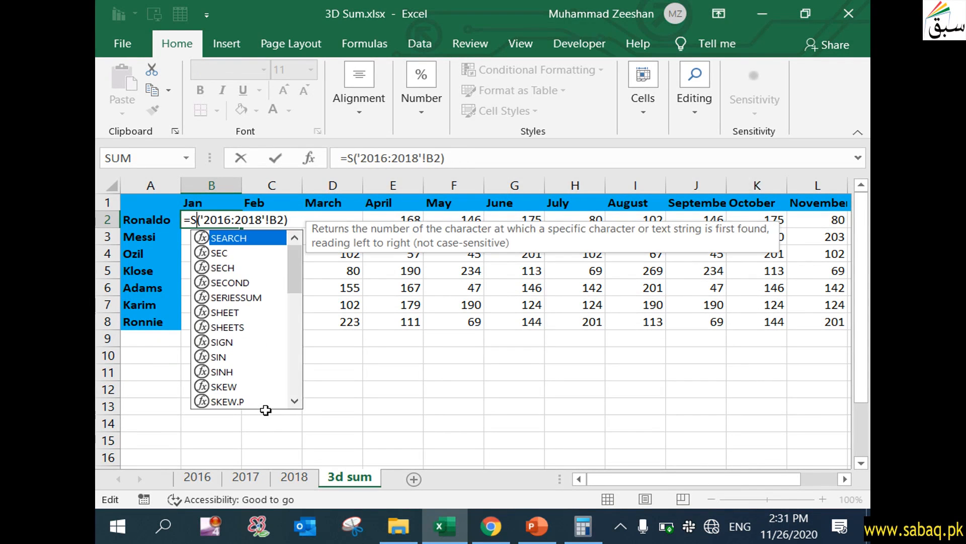
{"action": "type", "text": "A"}
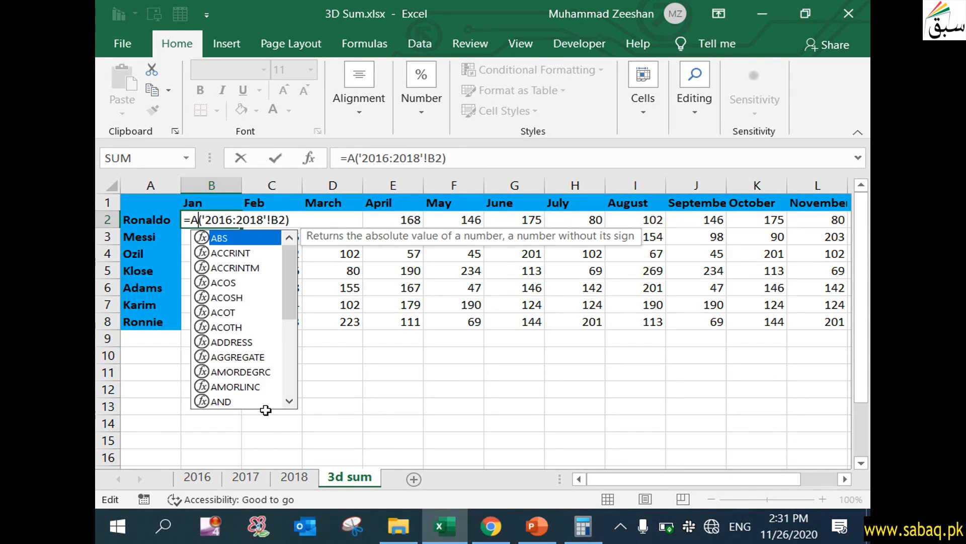
{"action": "type", "text": "ver"}
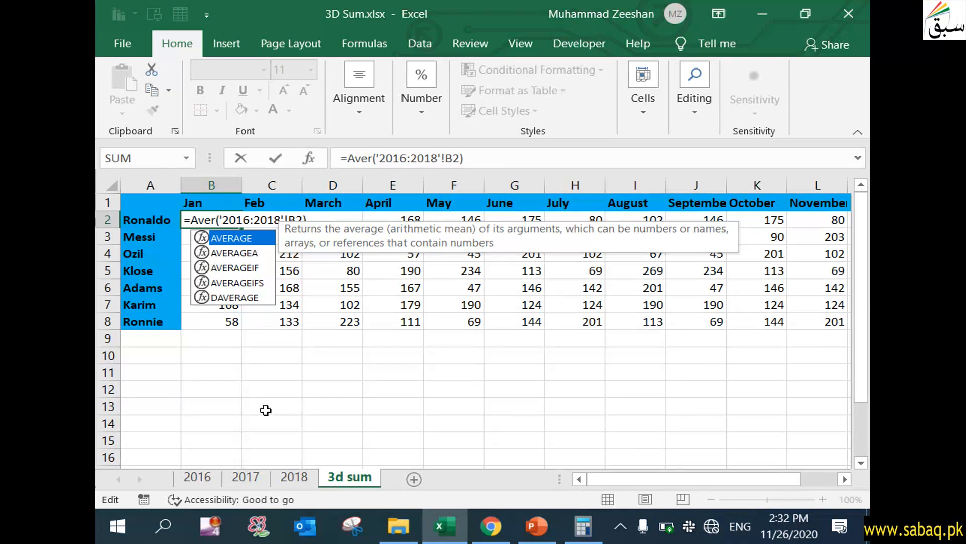
{"action": "key", "text": "Tab"}
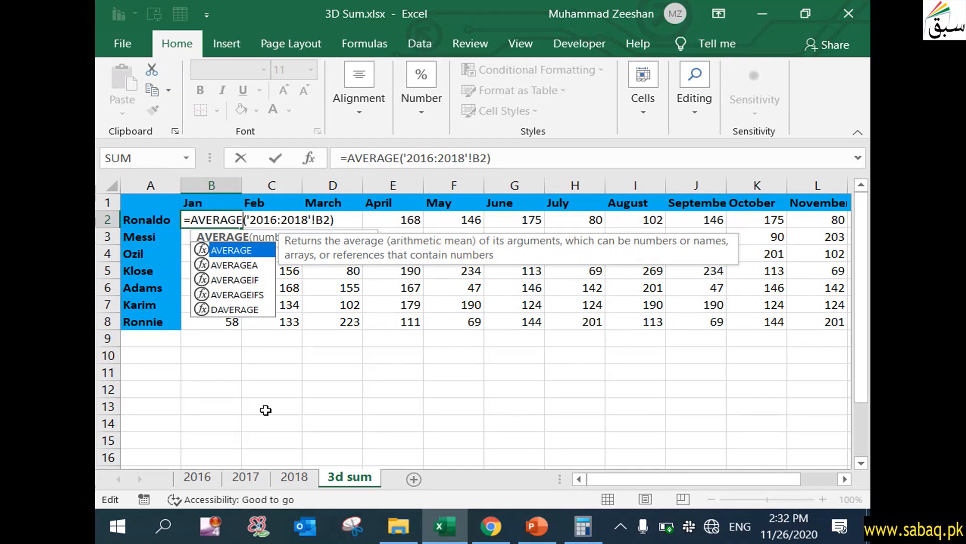
{"action": "left_click", "coordinate": [347, 221]}
{"action": "key", "text": "Return"}
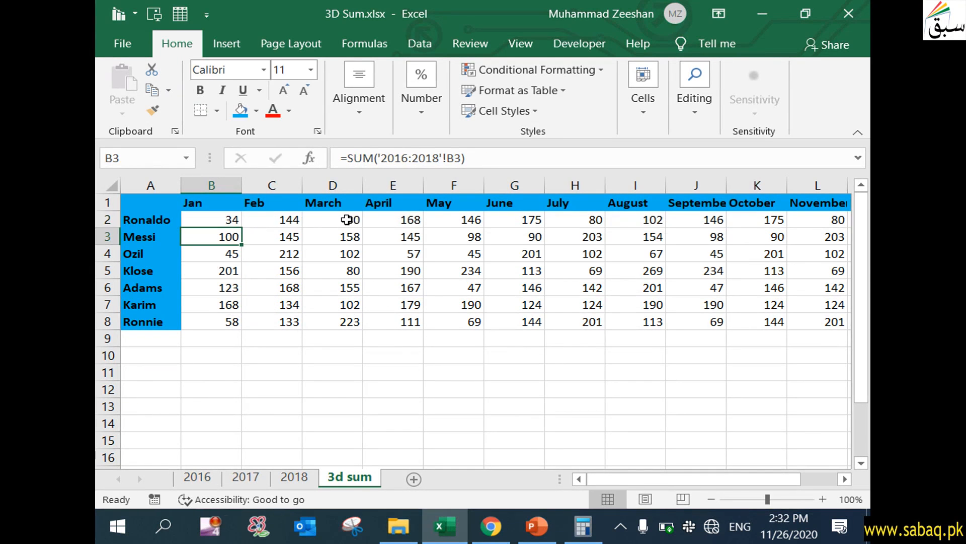
- Check the AVERAGE formula in B2 against the B2 entries on the 2016, 2017 and 2018 sheets
{"action": "left_click", "coordinate": [230, 220]}
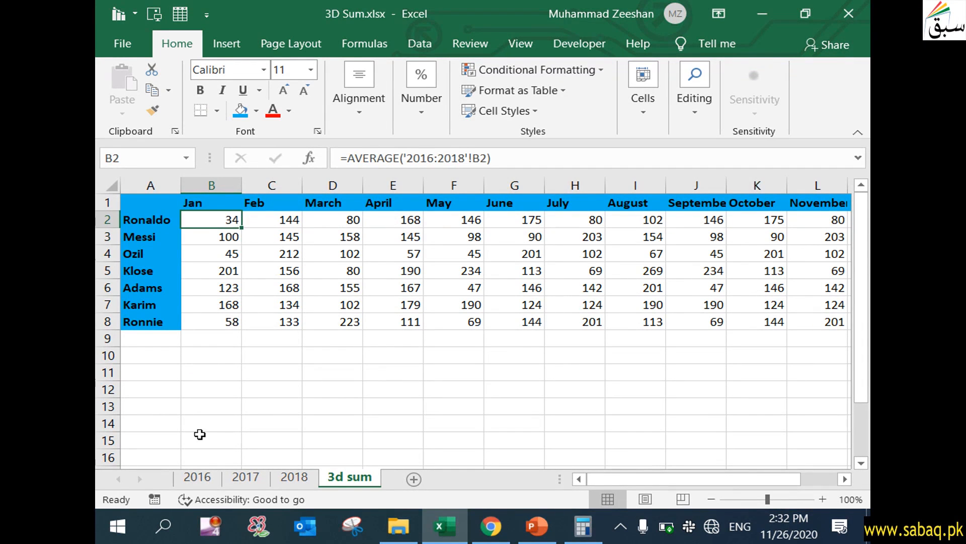
{"action": "left_click", "coordinate": [200, 475]}
{"action": "left_click", "coordinate": [217, 218]}
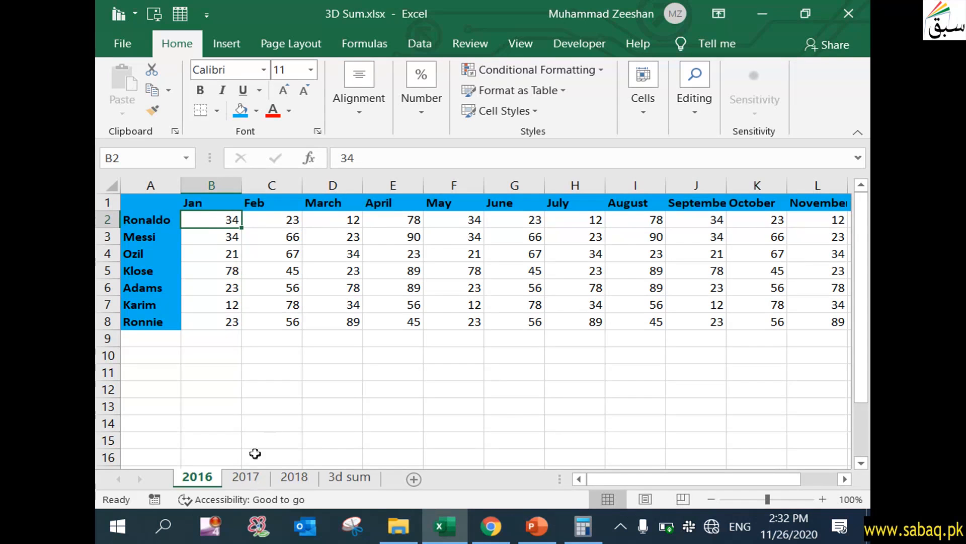
{"action": "left_click", "coordinate": [246, 477]}
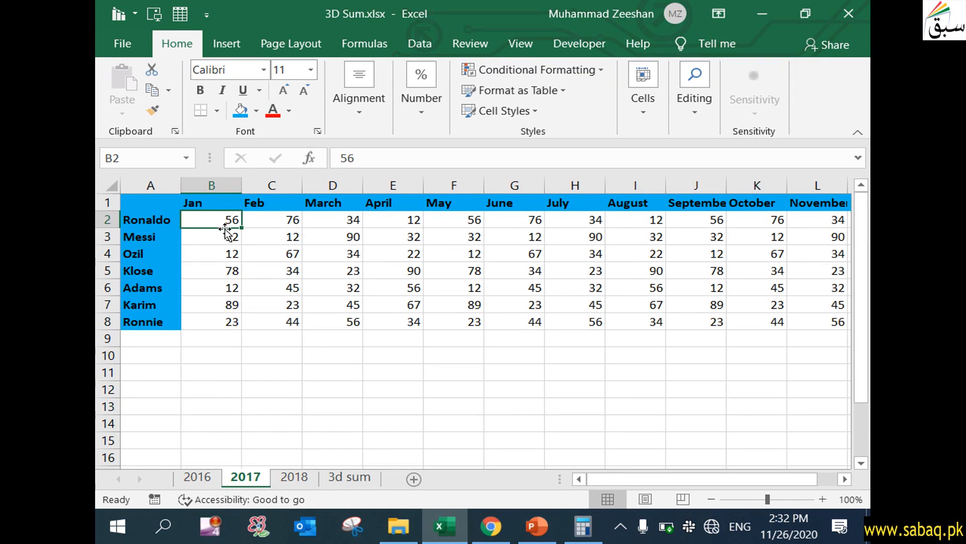
{"action": "left_click", "coordinate": [300, 477]}
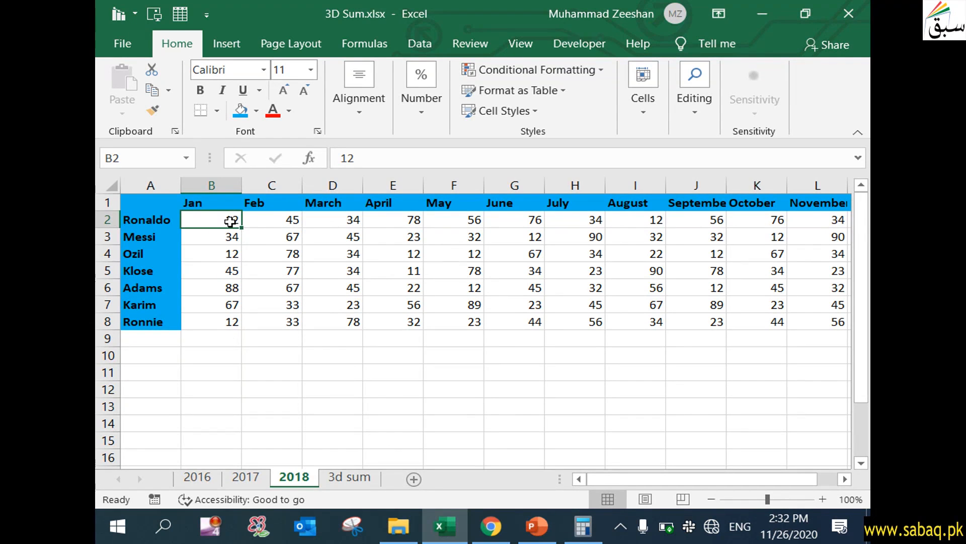
- Switch to Calculator, clear the previous calculation and start a new sum with the 2016 sheet's B2 value, 34
{"action": "left_click", "coordinate": [583, 526]}
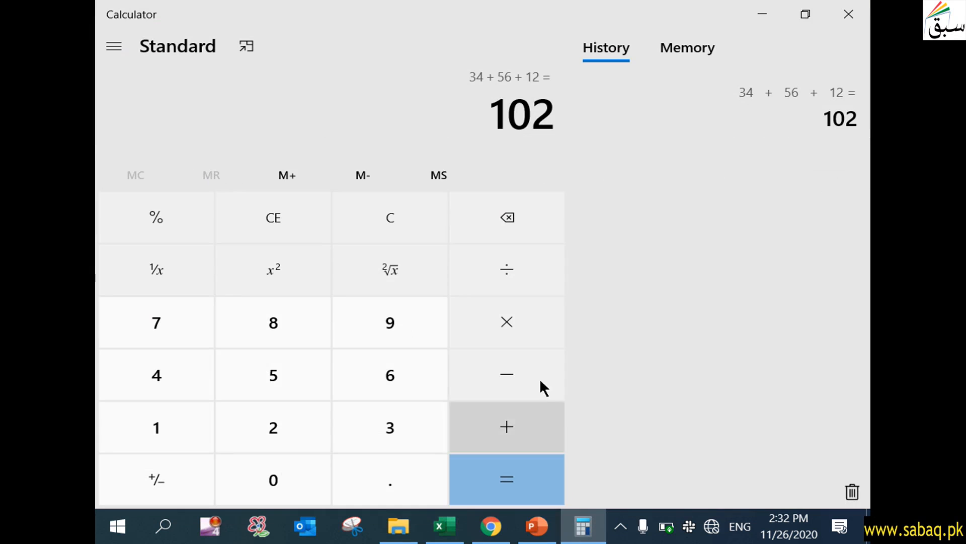
{"action": "left_click", "coordinate": [509, 327]}
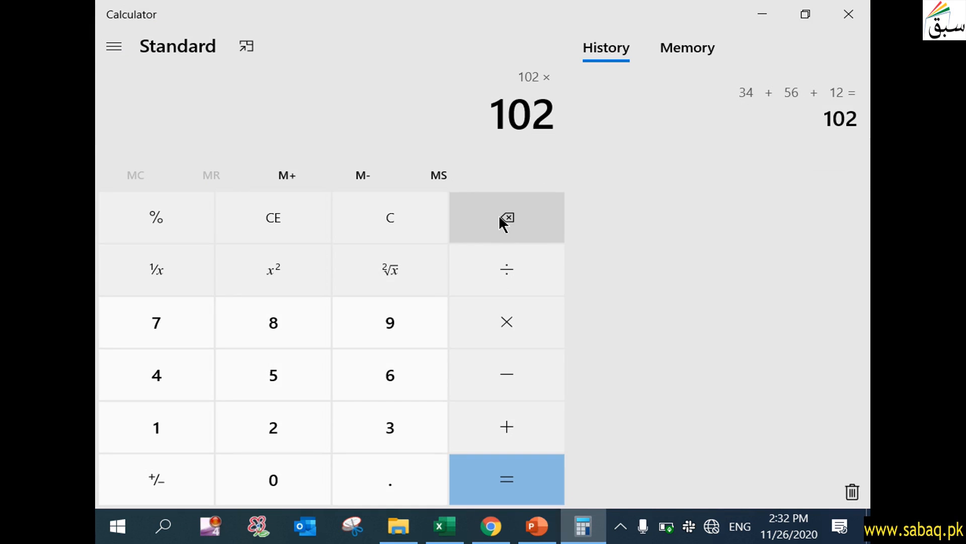
{"action": "left_click", "coordinate": [391, 235]}
{"action": "left_click", "coordinate": [398, 418]}
{"action": "left_click", "coordinate": [211, 382]}
{"action": "left_click", "coordinate": [530, 448]}
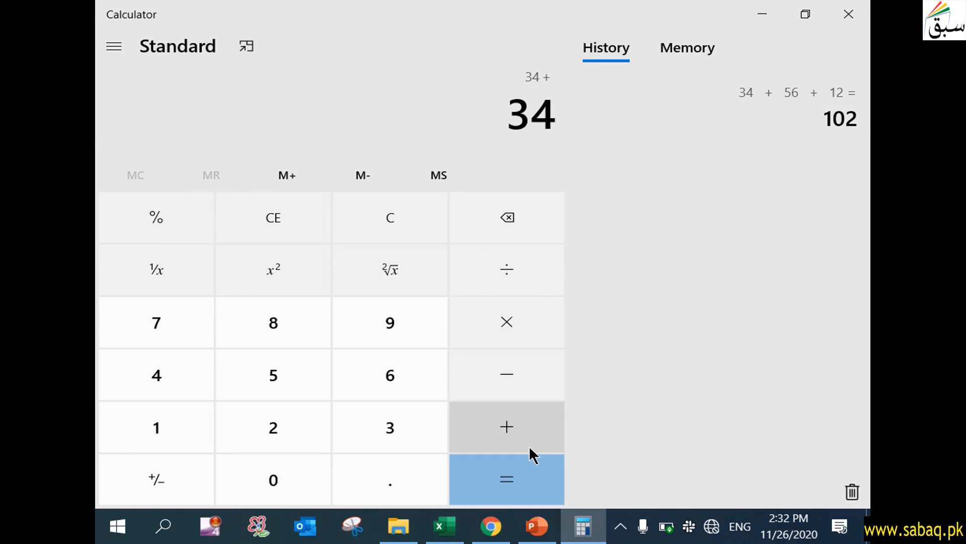
- Look up B2 on the 2017 sheet and add its value, 56, to the running sum in Calculator
{"action": "left_click", "coordinate": [445, 526]}
{"action": "left_click", "coordinate": [257, 476]}
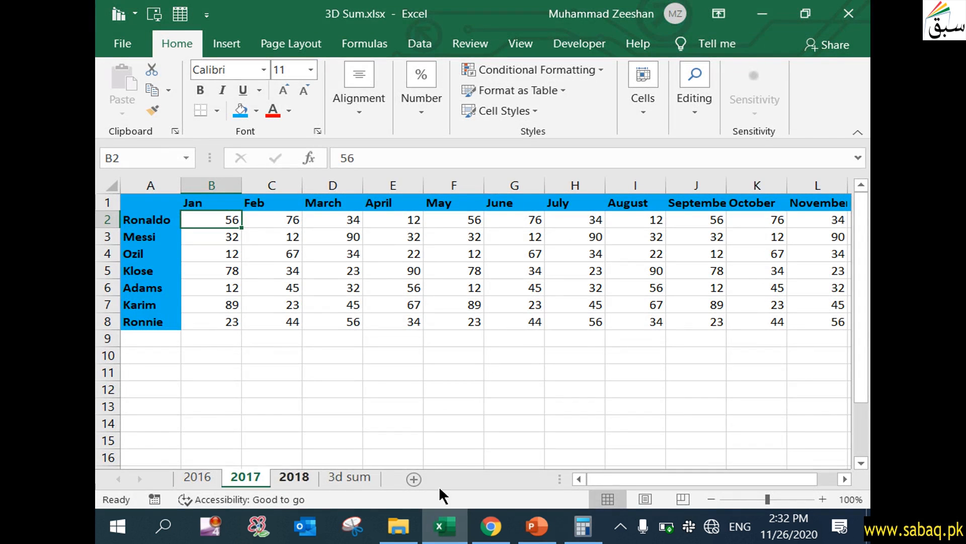
{"action": "left_click", "coordinate": [583, 526]}
{"action": "left_click", "coordinate": [302, 380]}
{"action": "left_click", "coordinate": [385, 382]}
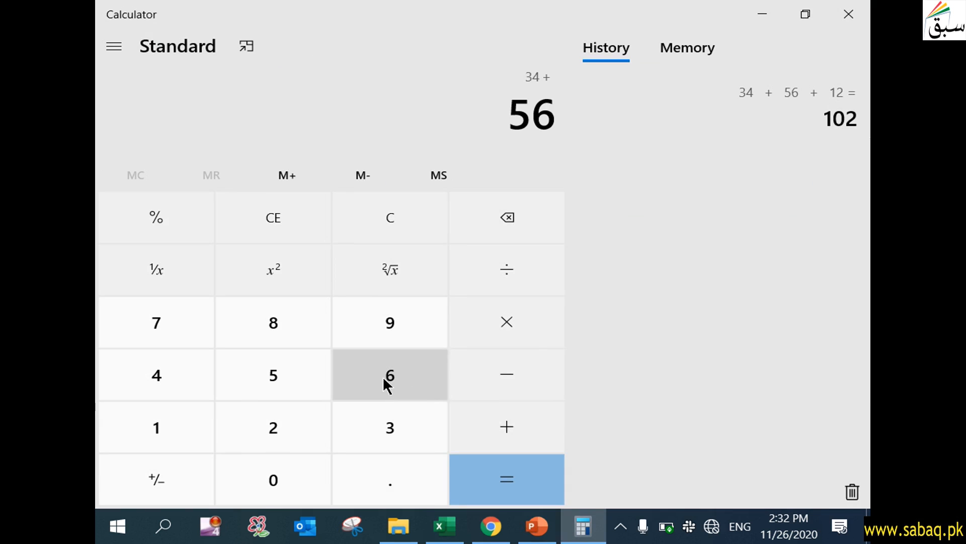
{"action": "left_click", "coordinate": [478, 435]}
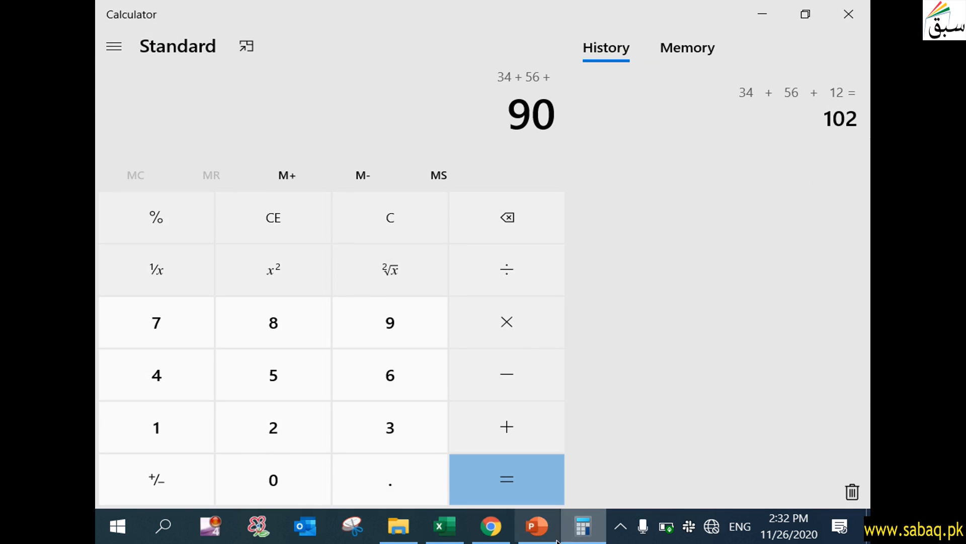
- Look up B2 on the 2018 sheet, add its value, 12, in Calculator and calculate the total
{"action": "left_click", "coordinate": [455, 530]}
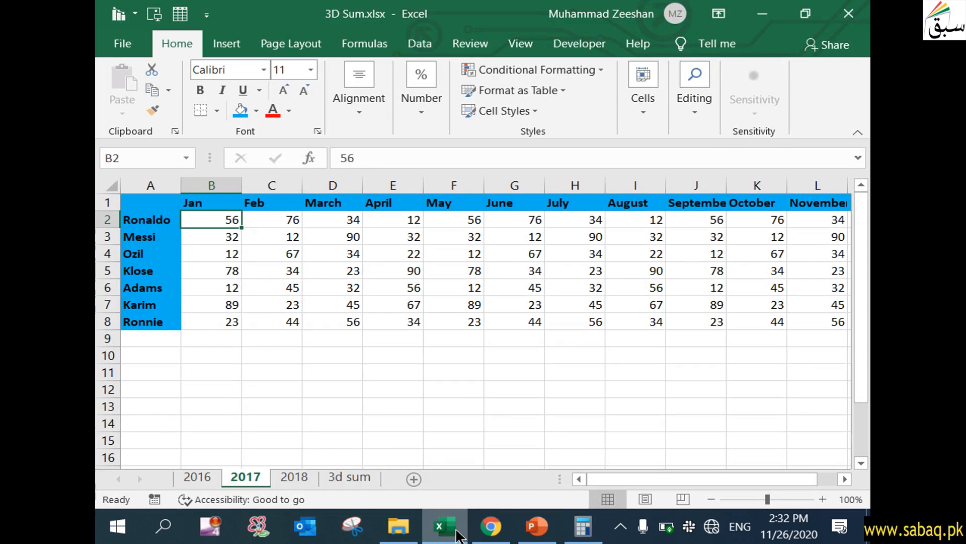
{"action": "left_click", "coordinate": [298, 477]}
{"action": "left_click", "coordinate": [583, 526]}
{"action": "left_click", "coordinate": [182, 428]}
{"action": "left_click", "coordinate": [272, 427]}
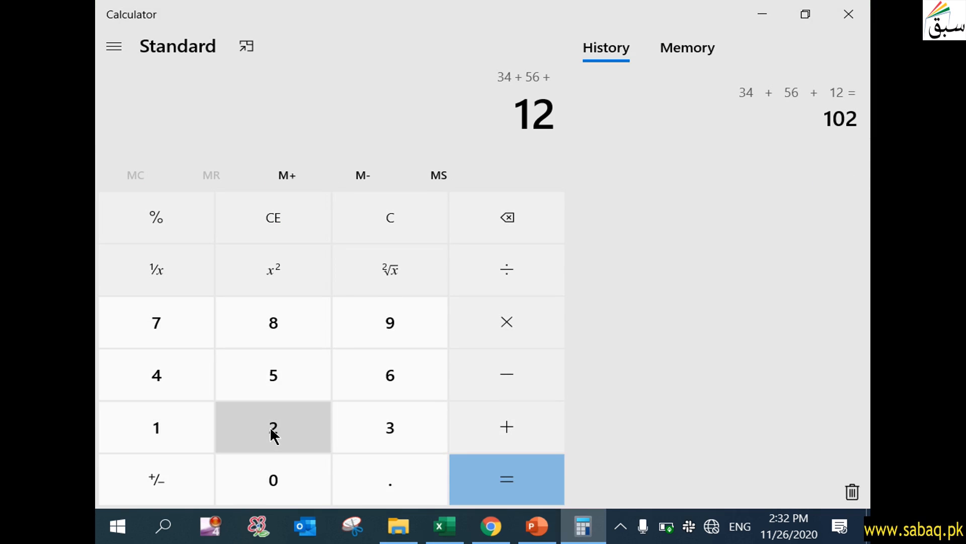
{"action": "left_click", "coordinate": [481, 477]}
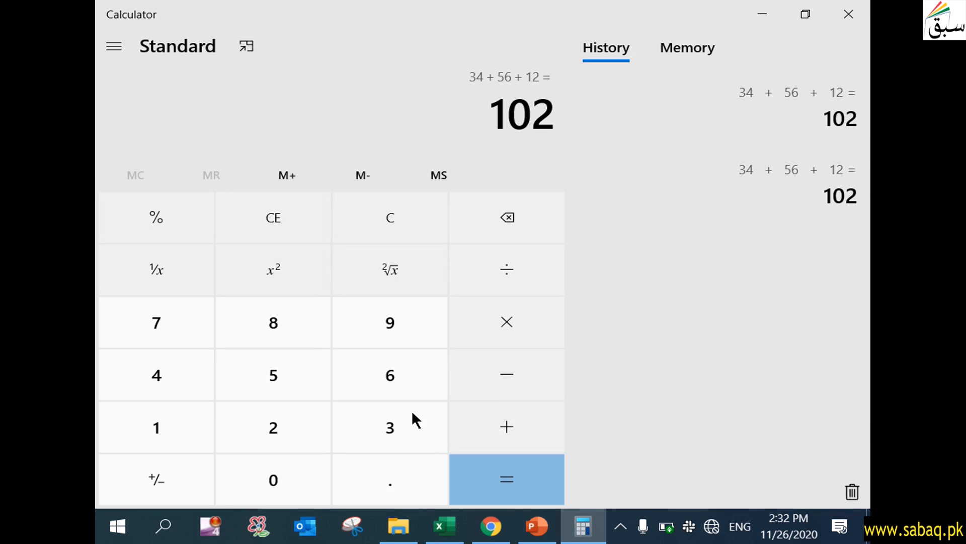
- Divide the total by 3 in Calculator and compare the result with the AVERAGE formula in B2 of the "3d sum" sheet
{"action": "left_click", "coordinate": [498, 263]}
{"action": "left_click", "coordinate": [403, 425]}
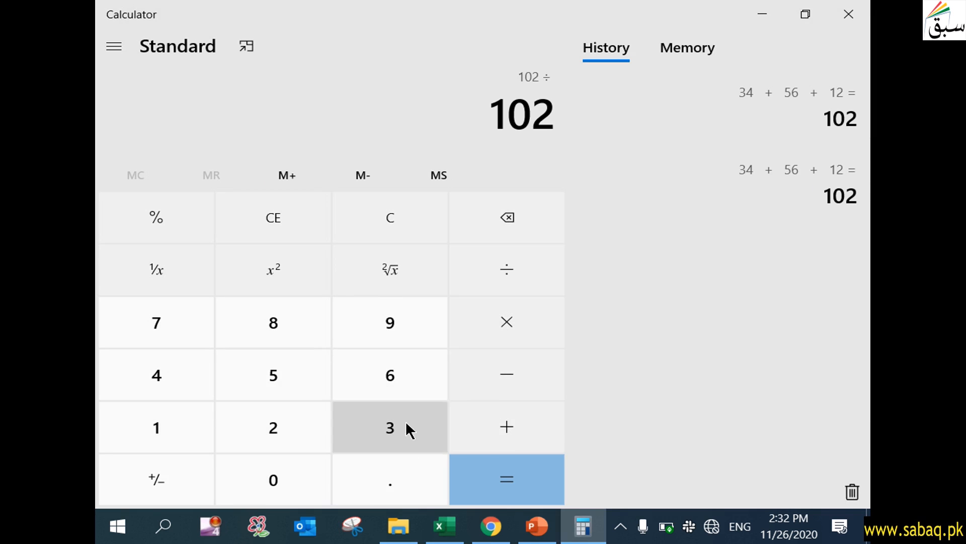
{"action": "left_click", "coordinate": [511, 461]}
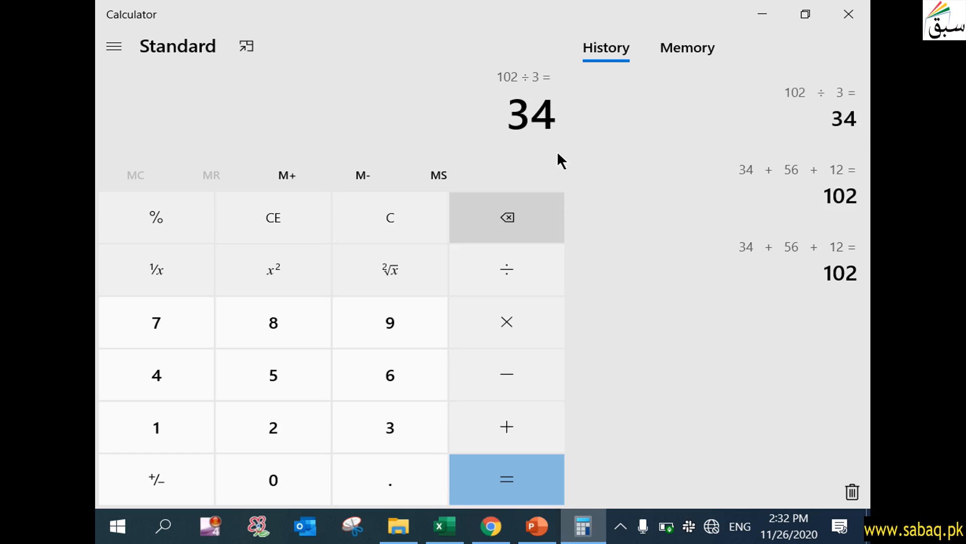
{"action": "left_click", "coordinate": [761, 16]}
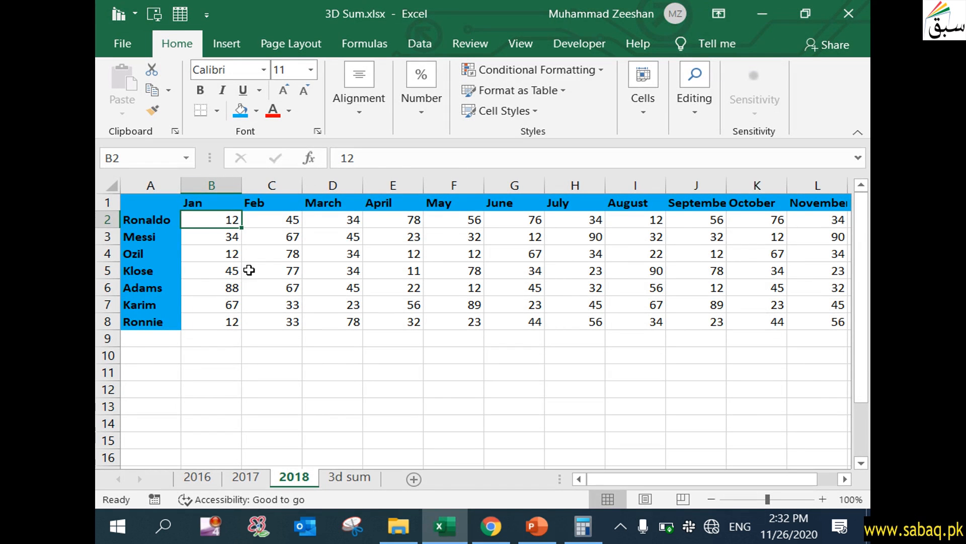
{"action": "left_click", "coordinate": [352, 476]}
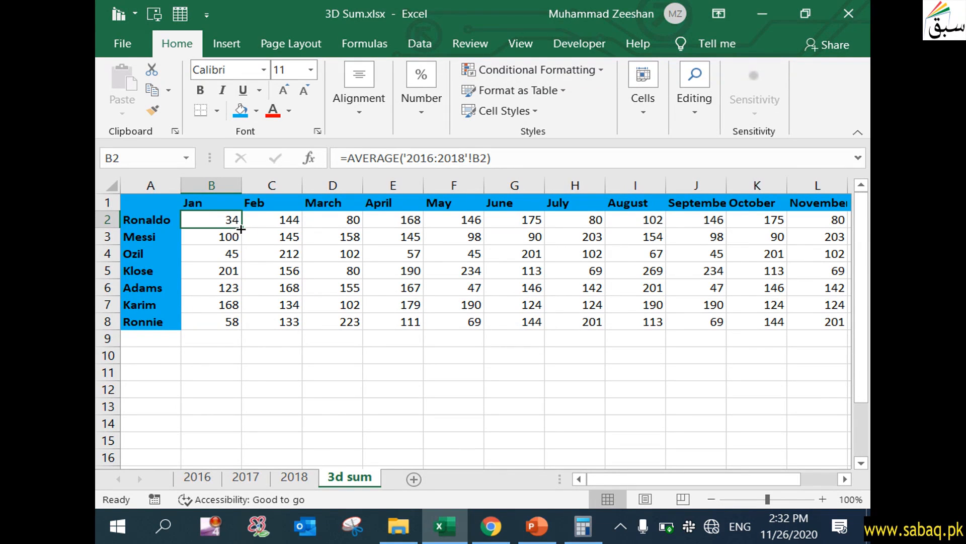
- Fill the AVERAGE formula from B2 across row 2 through December and down through row 8 on the "3d sum" sheet
{"action": "left_click_drag", "start_coordinate": [242, 228], "coordinate": [783, 233]}
{"action": "mouse_move", "coordinate": [744, 483]}
{"action": "left_mouse_down"}
{"action": "mouse_move", "coordinate": [688, 481]}
{"action": "mouse_move", "coordinate": [739, 482]}
{"action": "left_mouse_up"}
{"action": "left_click_drag", "start_coordinate": [787, 227], "coordinate": [787, 331]}
{"action": "left_click_drag", "start_coordinate": [765, 485], "coordinate": [575, 462]}
{"action": "left_click", "coordinate": [533, 445]}
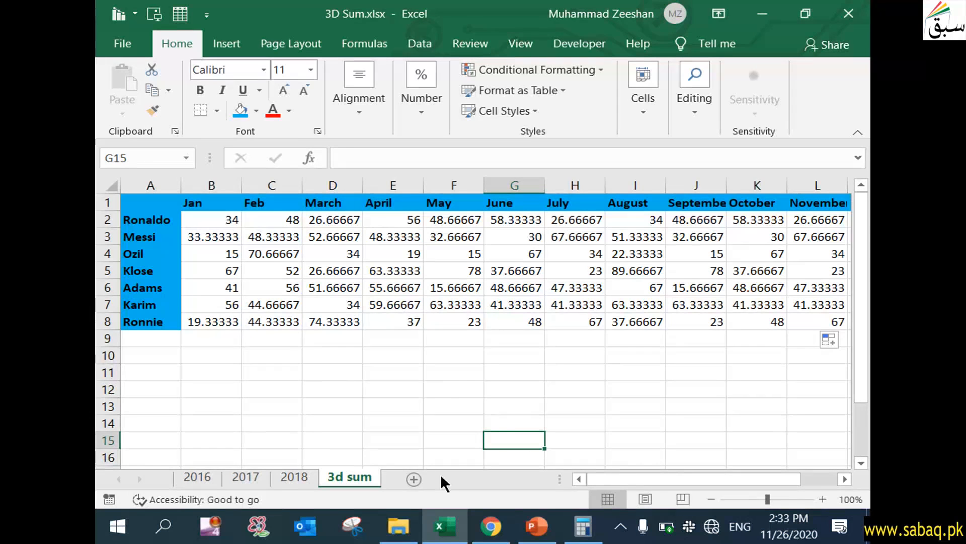
- Switch to the PowerPoint slide show to review the "Consolidate data in Excel" slide
{"action": "left_click", "coordinate": [537, 537]}
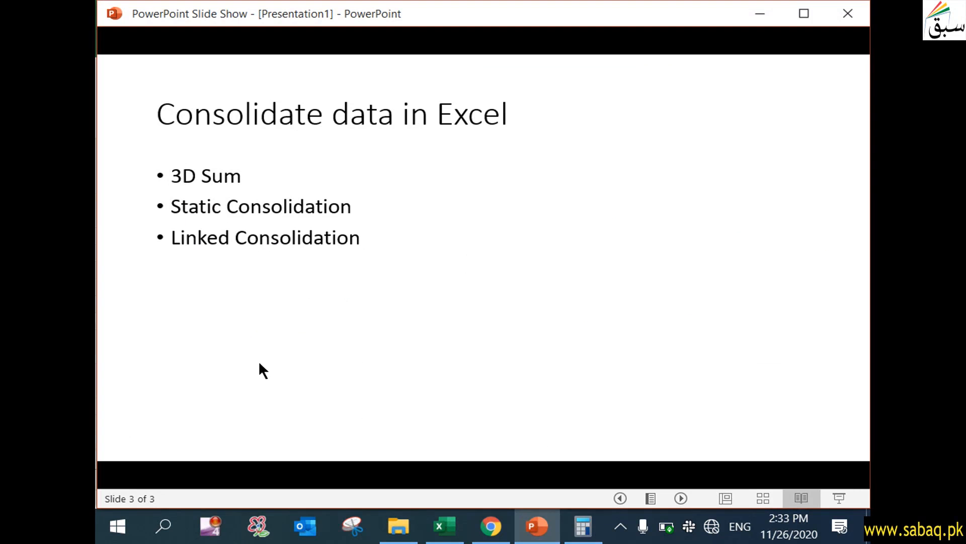